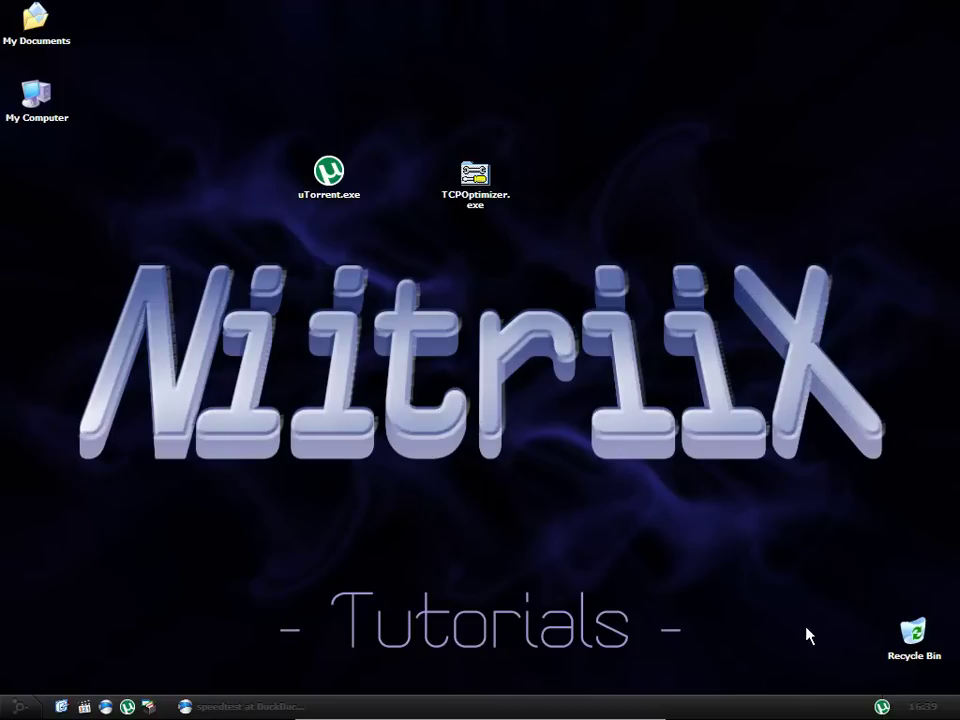
# - Find SG TCP Optimizer on the SpeedGuide.net downloads page in Chrome, then minimize the browser
pyautogui.moveTo(264, 148); pyautogui.dragTo(418, 230)
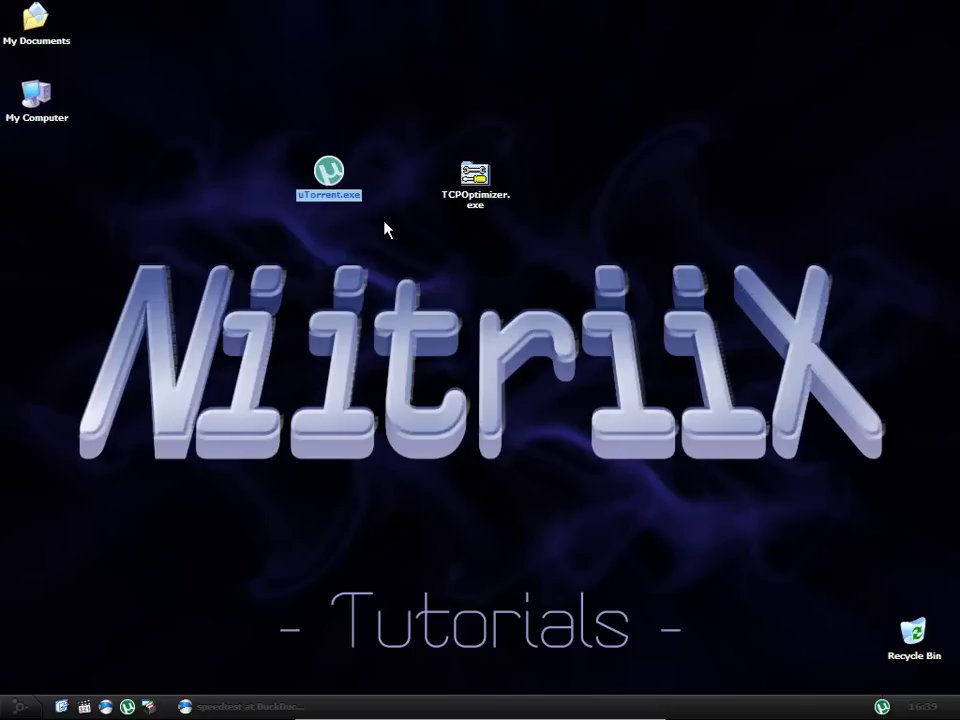
pyautogui.click(386, 227)
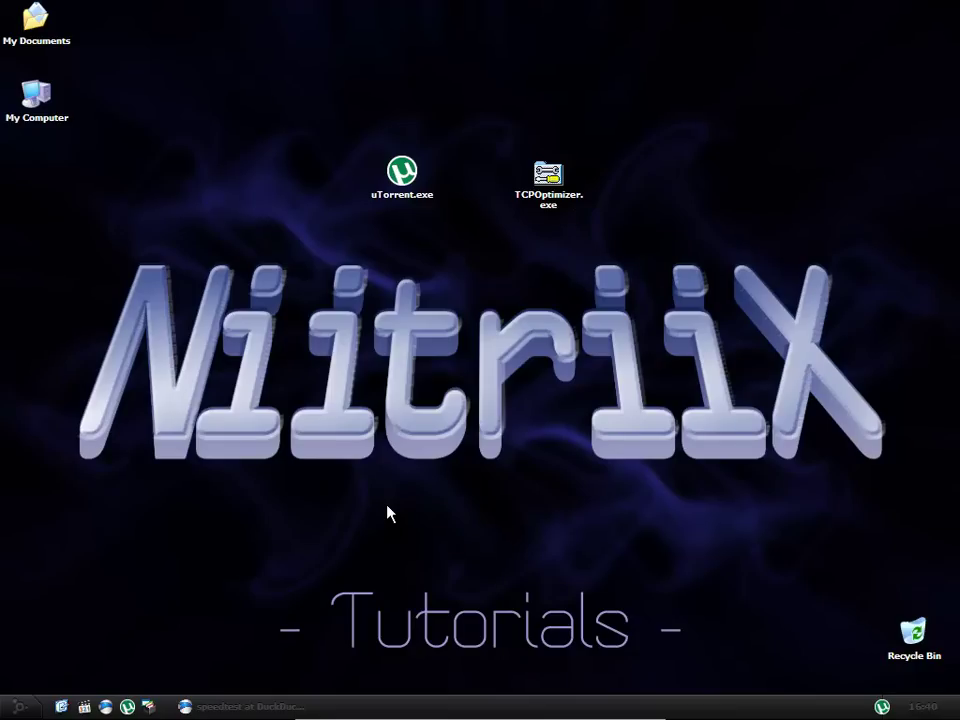
pyautogui.click(251, 708)
pyautogui.click(228, 14)
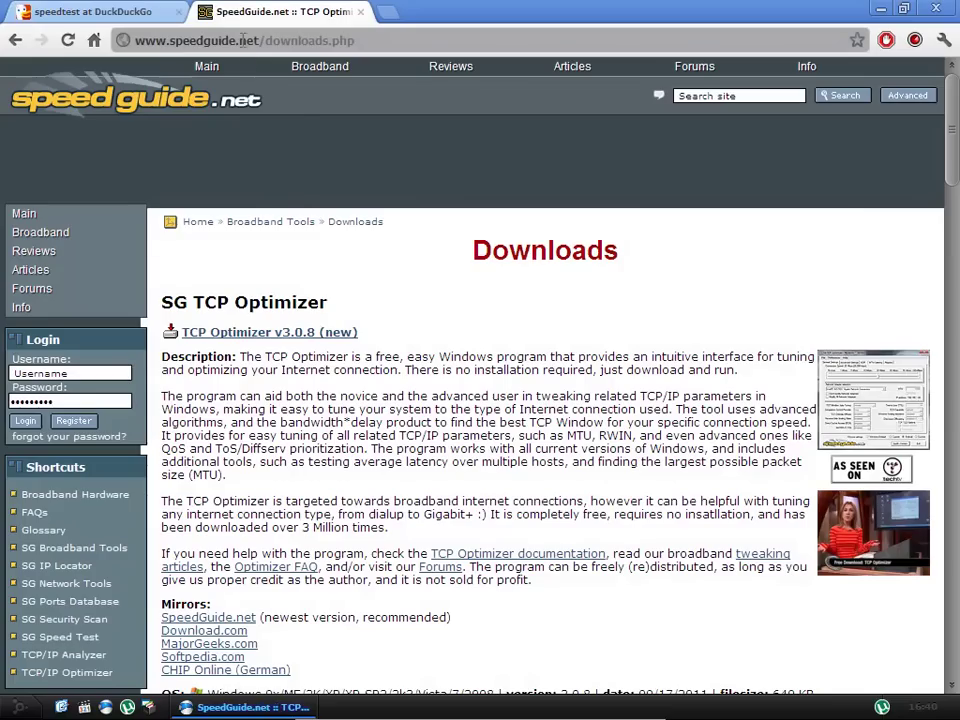
pyautogui.moveTo(372, 236)
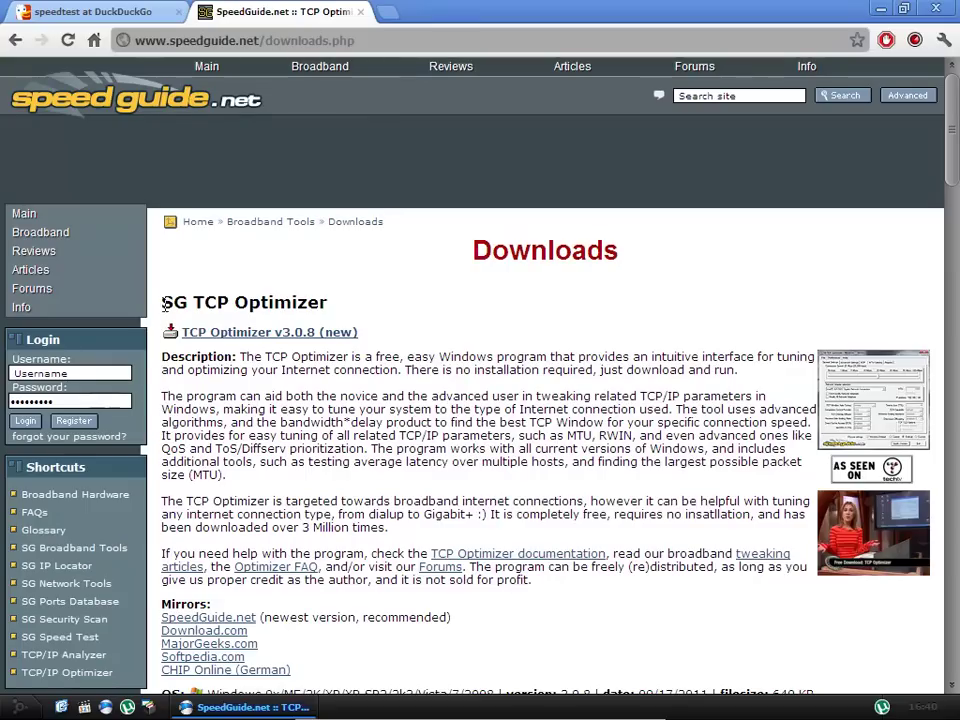
pyautogui.moveTo(161, 302); pyautogui.dragTo(331, 302)
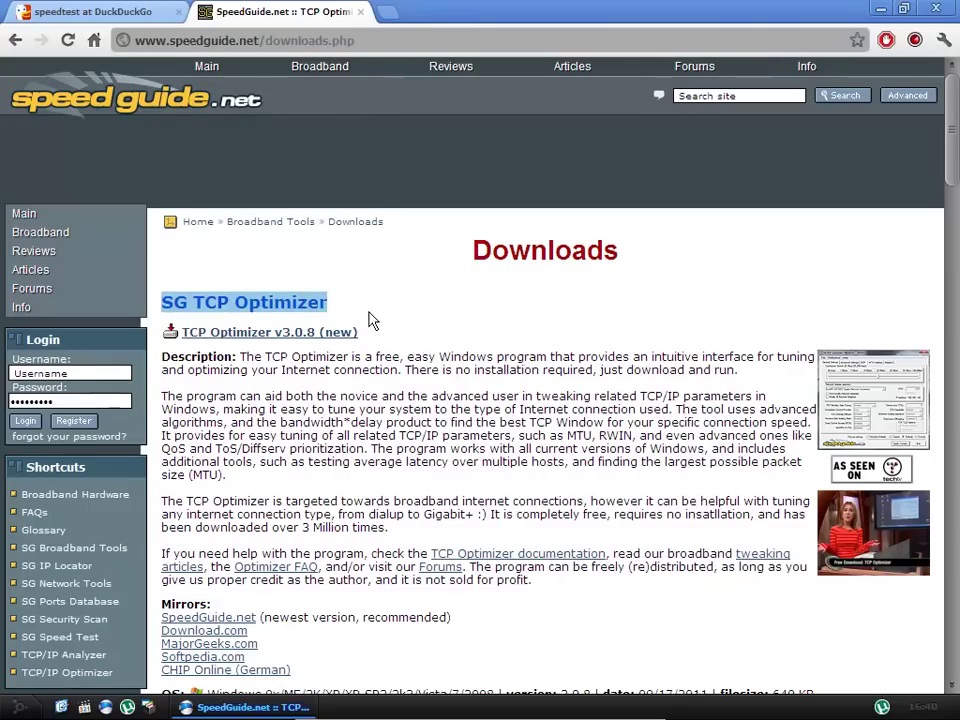
pyautogui.click(880, 8)
# - Run TCPOptimizer.exe and apply its Optimal settings to the registry with a backup
pyautogui.doubleClick(549, 174)
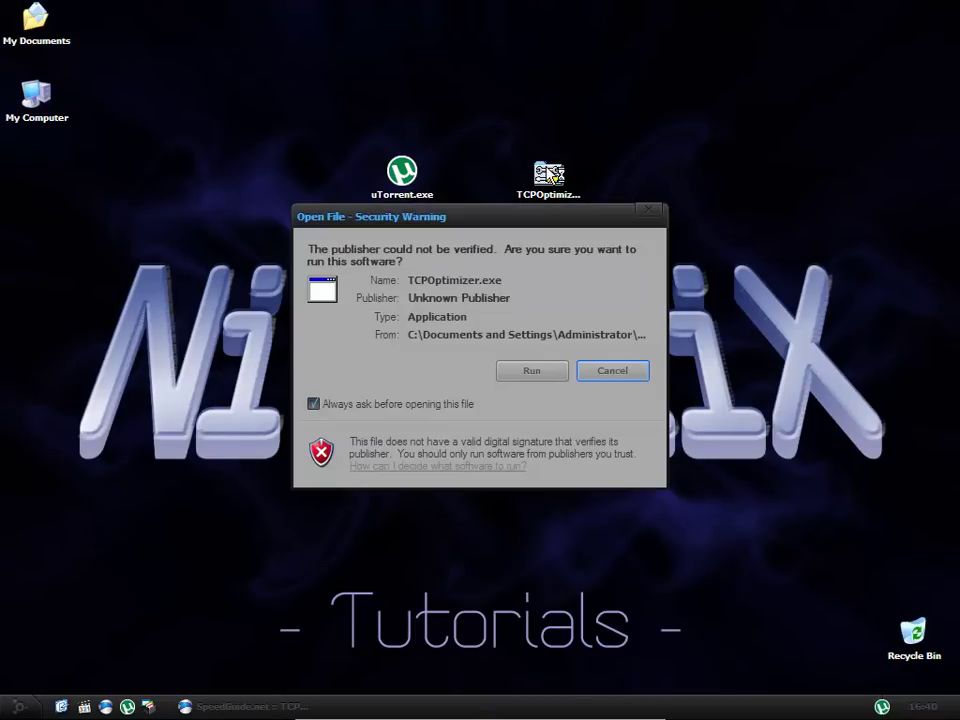
pyautogui.click(530, 371)
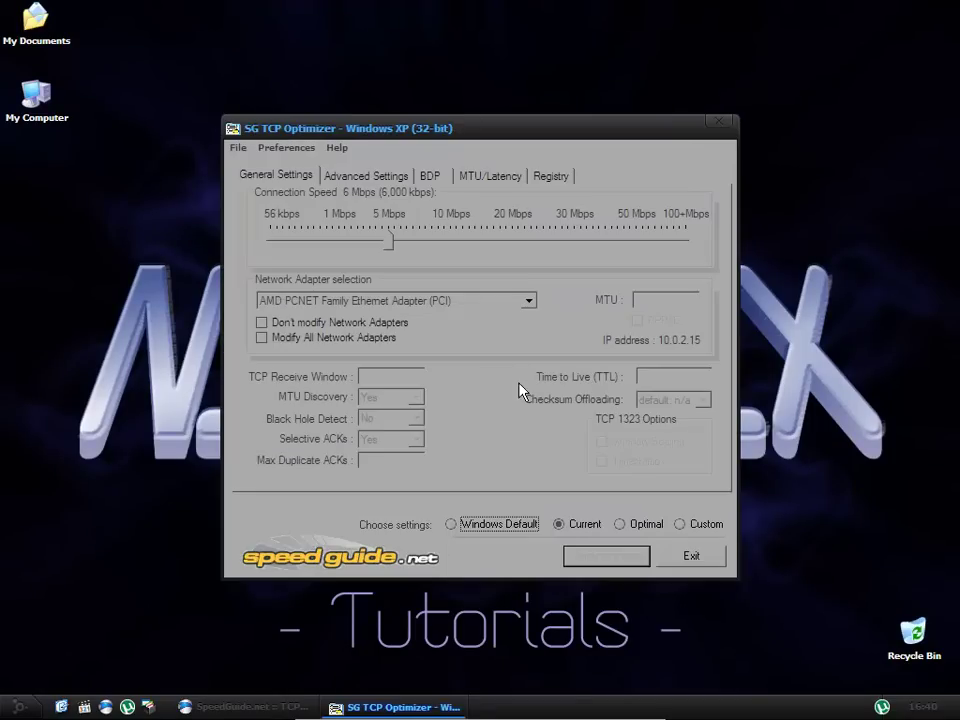
pyautogui.moveTo(480, 133); pyautogui.dragTo(478, 100)
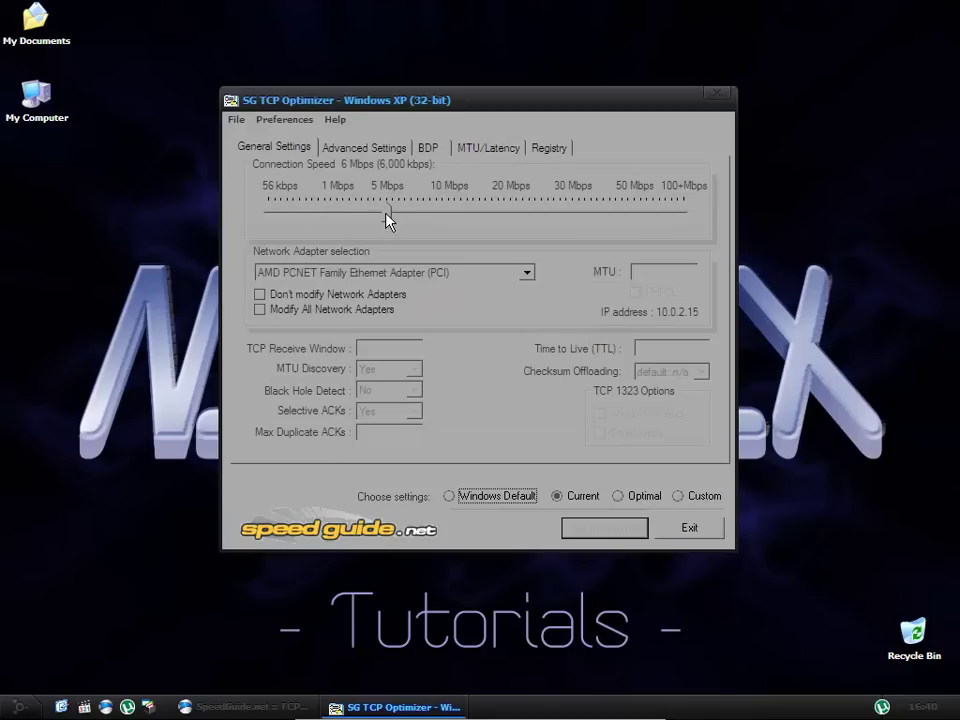
pyautogui.moveTo(386, 213)
pyautogui.mouseDown()
pyautogui.moveTo(557, 220)
pyautogui.moveTo(366, 214)
pyautogui.moveTo(388, 212)
pyautogui.mouseUp()
pyautogui.click(619, 497)
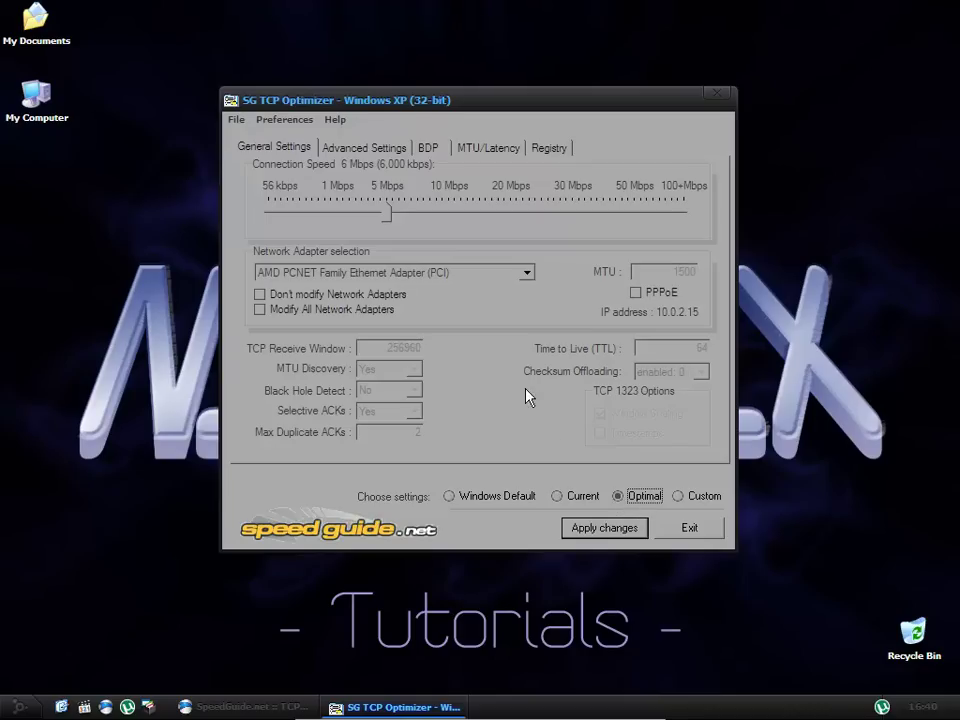
pyautogui.click(615, 528)
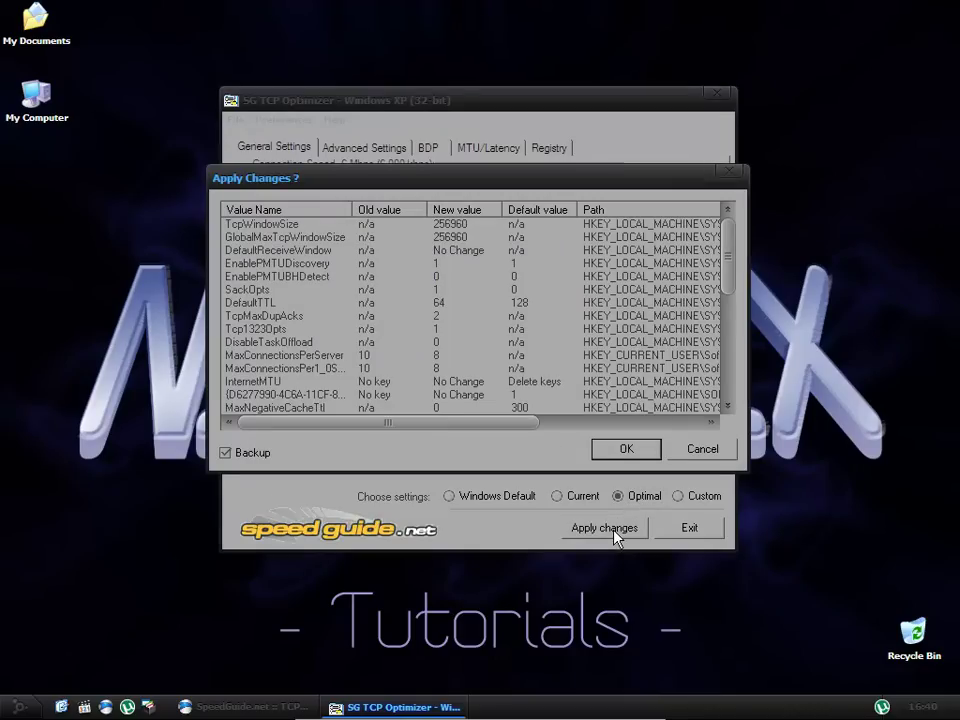
pyautogui.click(625, 450)
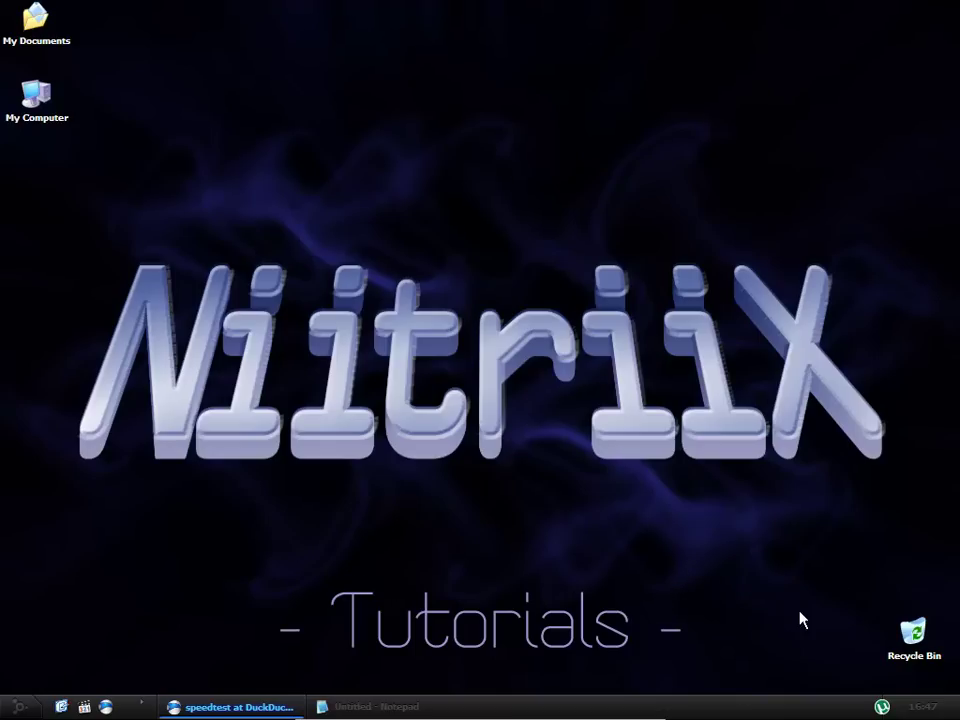
# - Open uTorrent's Preferences at the Connection page
pyautogui.click(882, 707)
pyautogui.click(47, 33)
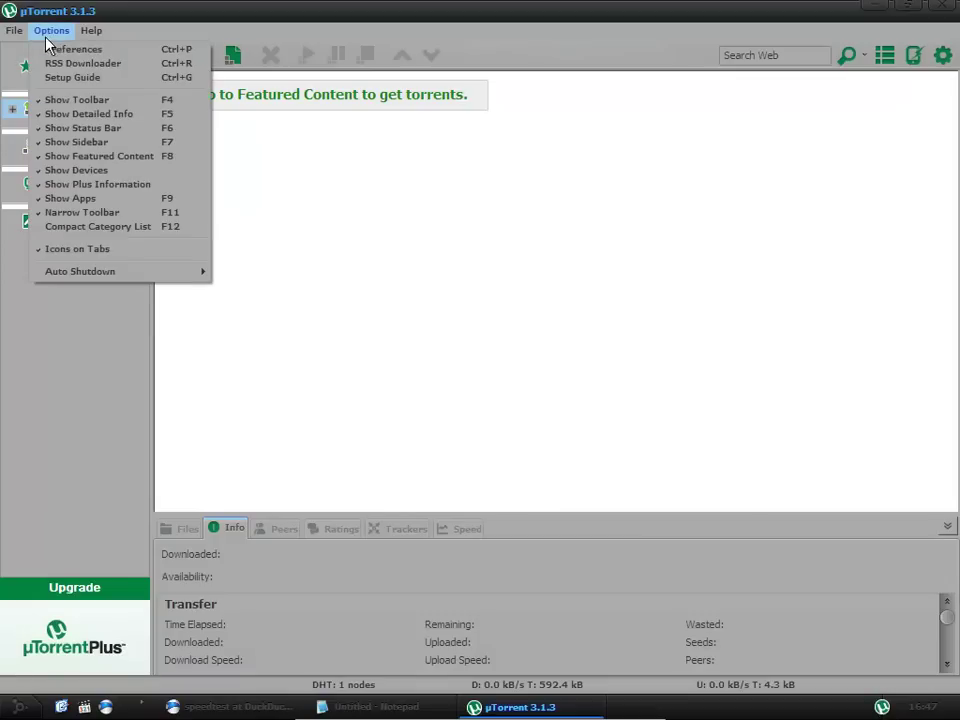
pyautogui.click(62, 49)
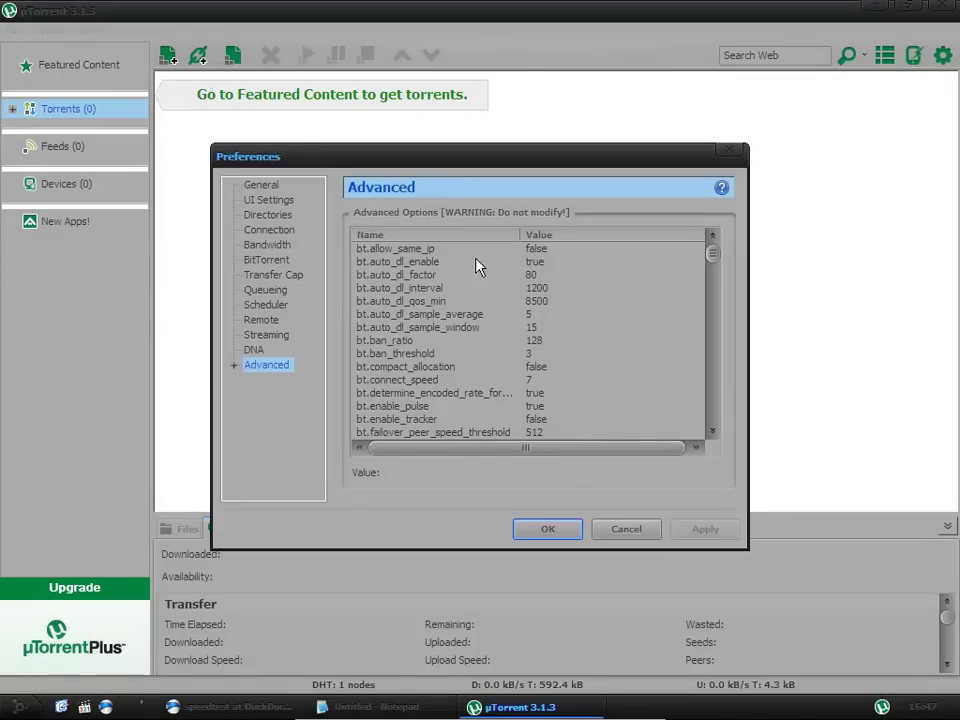
pyautogui.click(263, 188)
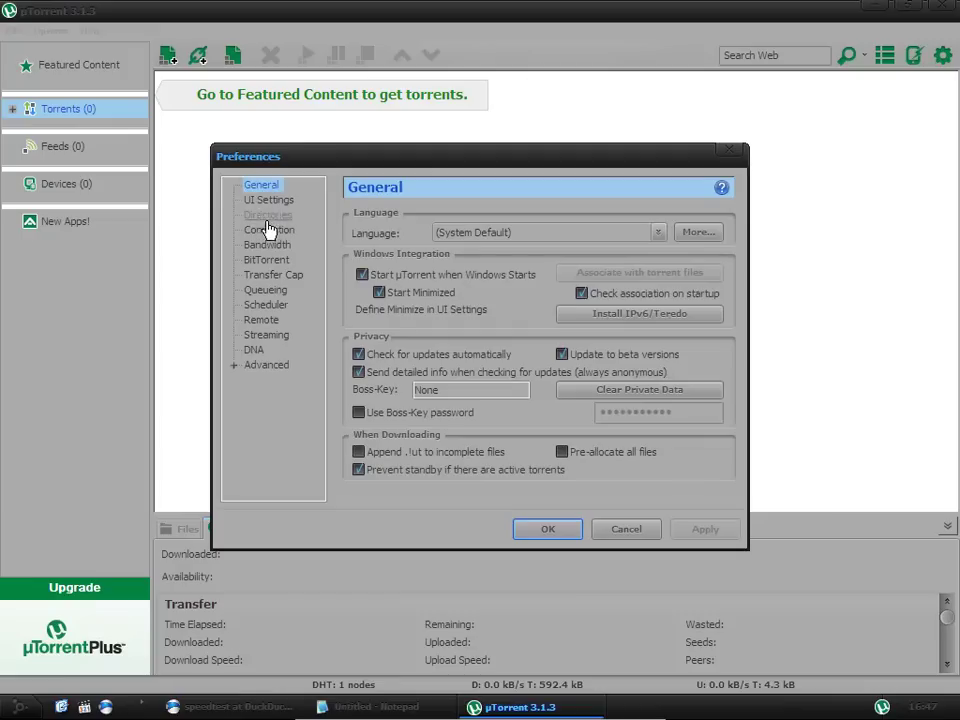
pyautogui.click(268, 230)
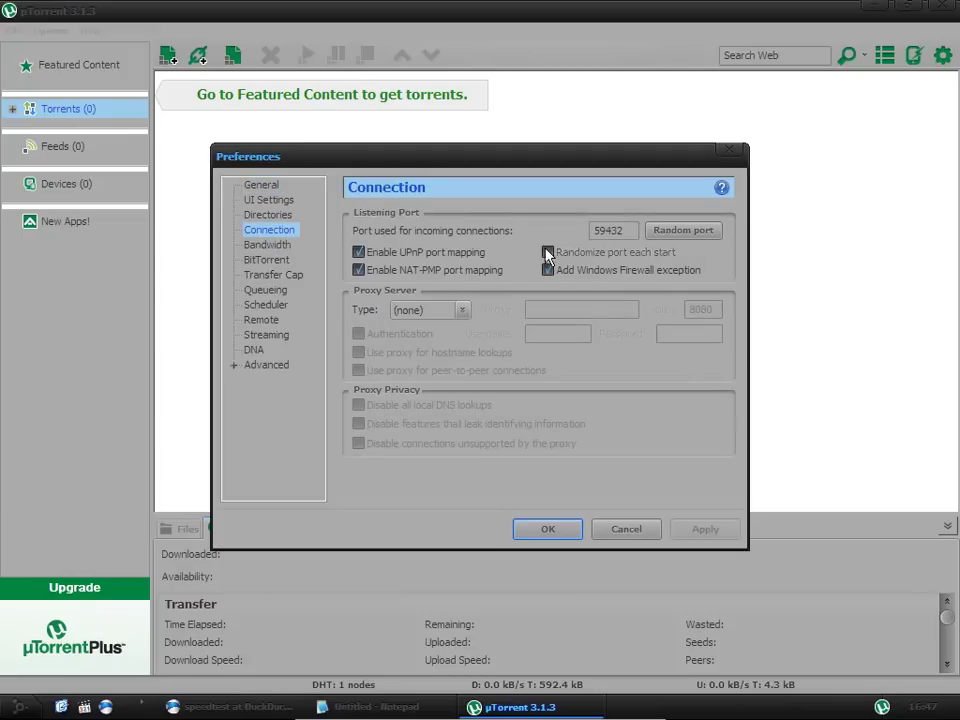
# - Try several random incoming port numbers with the Random port button
pyautogui.doubleClick(590, 231)
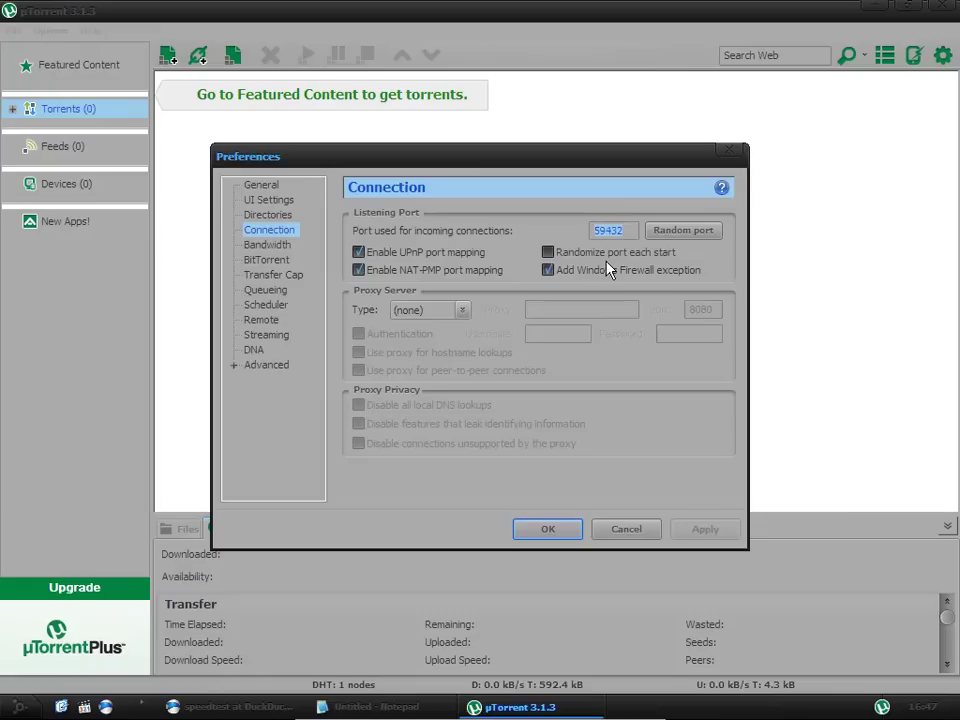
pyautogui.click(670, 231)
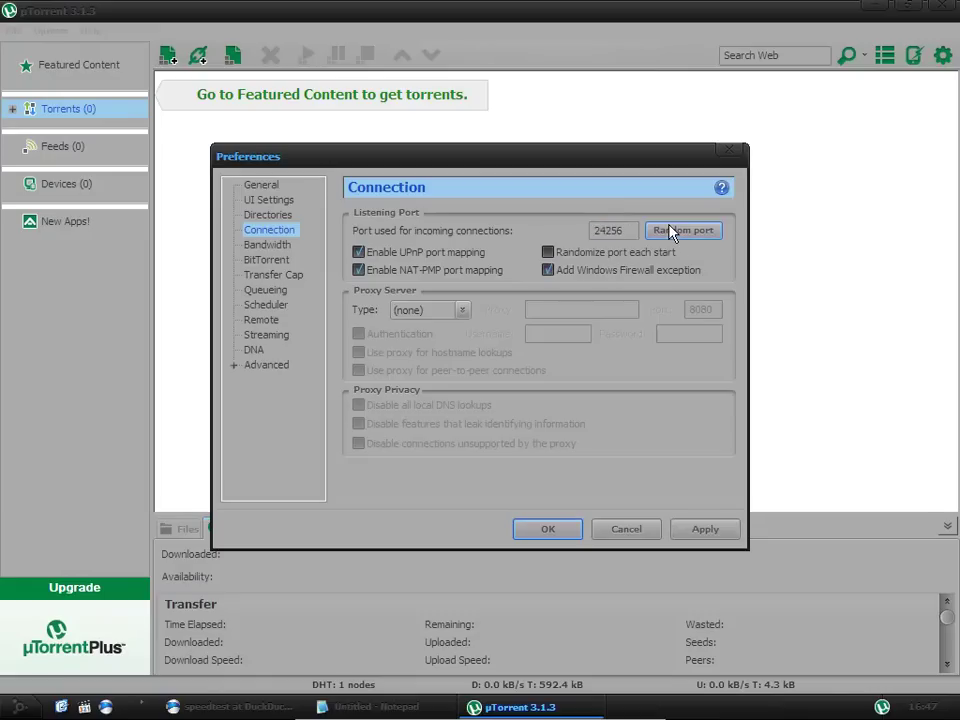
pyautogui.click(670, 231)
pyautogui.click(670, 231)
pyautogui.click(670, 231)
pyautogui.click(670, 231)
pyautogui.click(670, 231)
# - Set the incoming port to 55500, then select the Bandwidth page's maximum upload rate
pyautogui.doubleClick(608, 230)
pyautogui.write('55500')
pyautogui.hotkey('ctrl', 'z')
pyautogui.click(600, 229)
pyautogui.moveTo(632, 230); pyautogui.dragTo(536, 228)
pyautogui.click(619, 230)
pyautogui.press('Left')
pyautogui.press('Left')
pyautogui.press('BackSpace')
pyautogui.write('5')
pyautogui.click(268, 245)
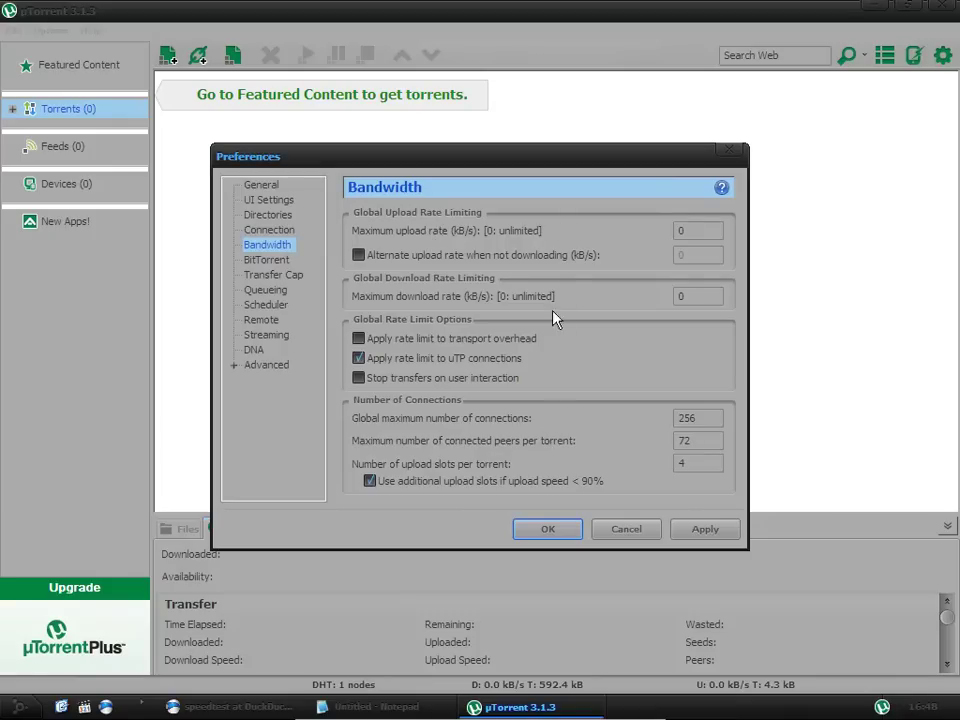
pyautogui.doubleClick(670, 231)
pyautogui.click(220, 708)
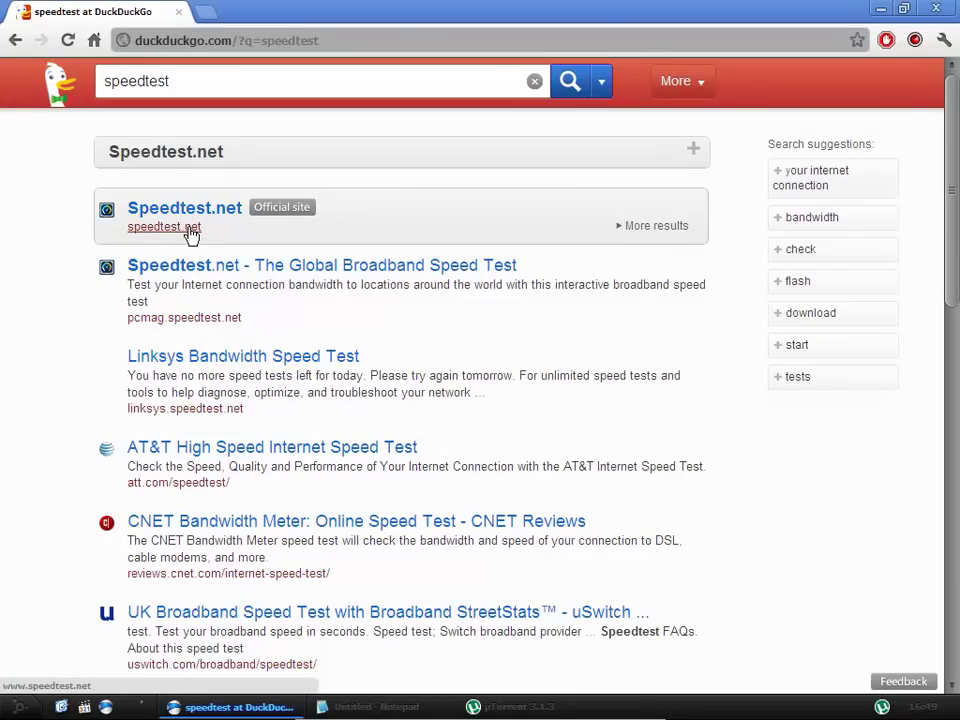
pyautogui.click(882, 9)
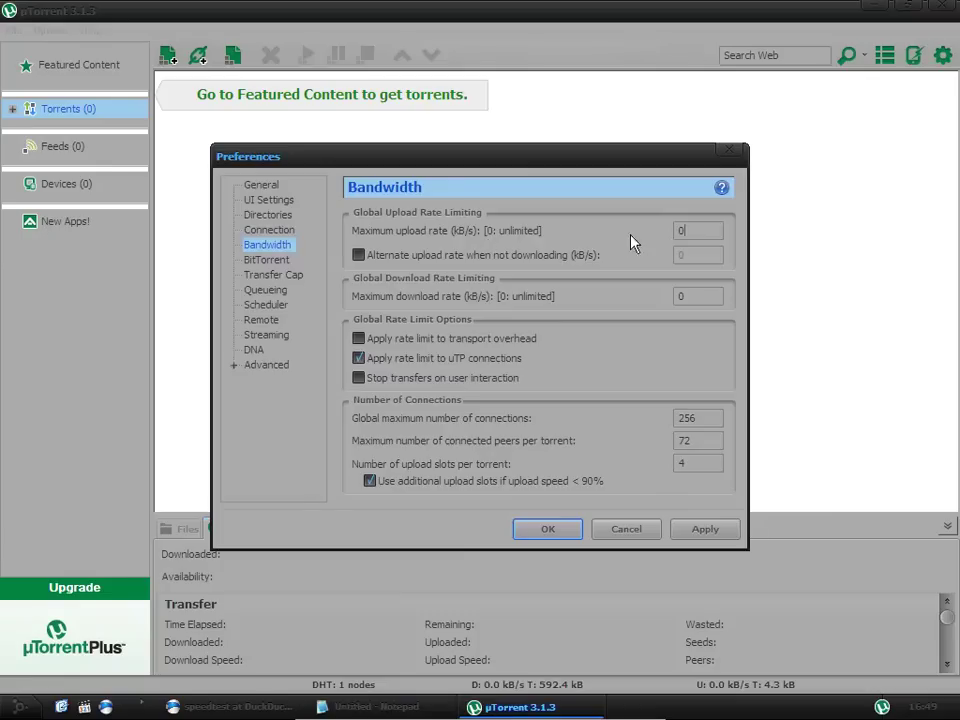
# - Review the Notepad conversion rules: Kb/s divided by 8, Mb/s multiplied by 125
pyautogui.click(370, 707)
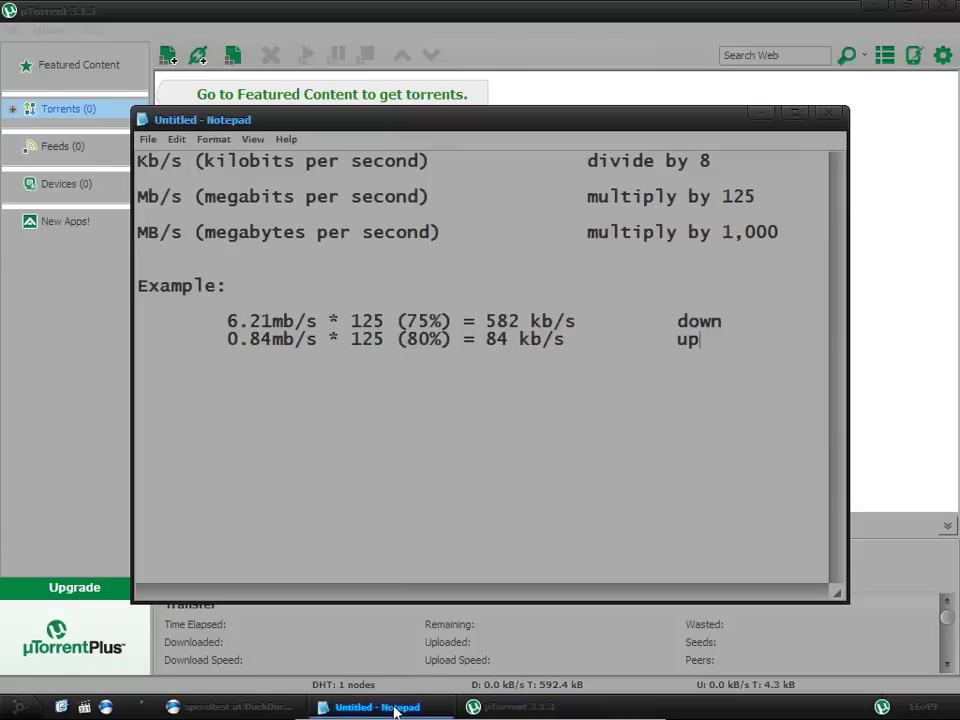
pyautogui.moveTo(137, 164); pyautogui.dragTo(180, 162)
pyautogui.click(137, 162)
pyautogui.click(153, 161)
pyautogui.moveTo(588, 161); pyautogui.dragTo(712, 161)
pyautogui.click(740, 160)
pyautogui.moveTo(137, 197); pyautogui.dragTo(181, 197)
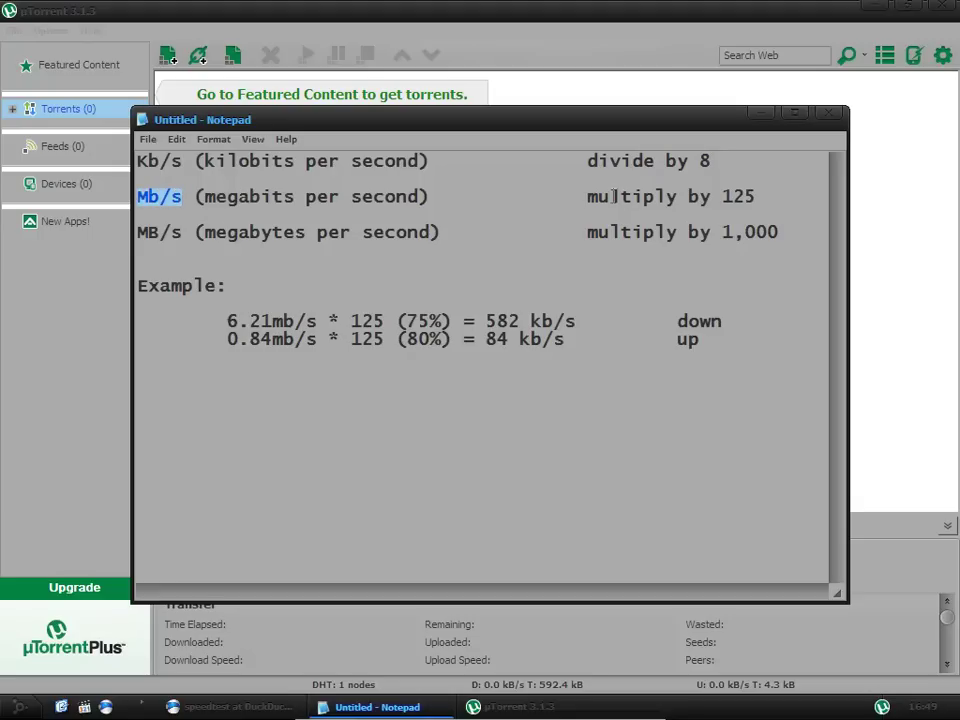
pyautogui.moveTo(587, 197); pyautogui.dragTo(757, 197)
pyautogui.click(784, 195)
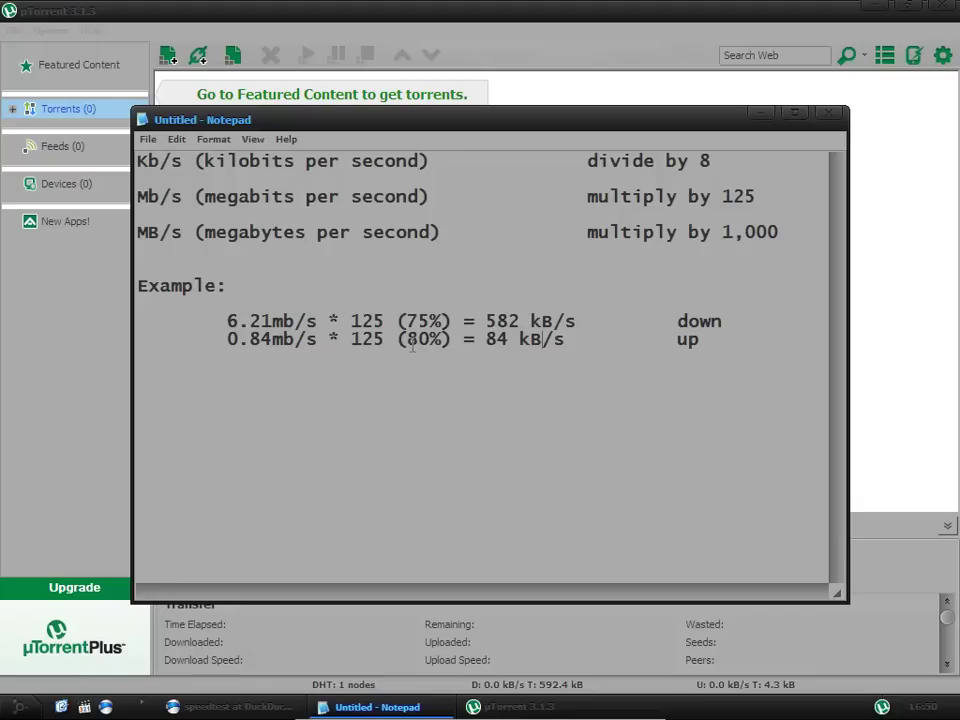
# - Copy the 84 kB/s upload result from the worked example and minimize Notepad
pyautogui.moveTo(406, 321)
pyautogui.mouseDown()
pyautogui.moveTo(441, 321)
pyautogui.moveTo(410, 321)
pyautogui.moveTo(441, 321)
pyautogui.moveTo(406, 339)
pyautogui.mouseUp()
pyautogui.click(452, 339)
pyautogui.moveTo(486, 321)
pyautogui.mouseDown()
pyautogui.moveTo(519, 321)
pyautogui.moveTo(488, 339)
pyautogui.moveTo(563, 339)
pyautogui.moveTo(553, 321)
pyautogui.moveTo(484, 321)
pyautogui.mouseUp()
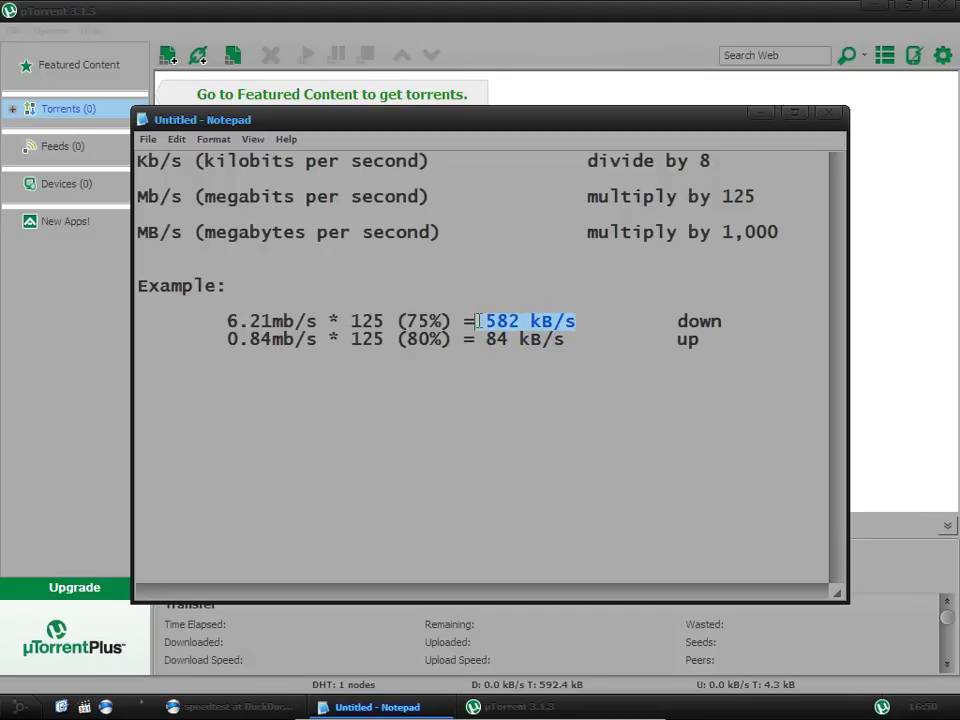
pyautogui.click(588, 339)
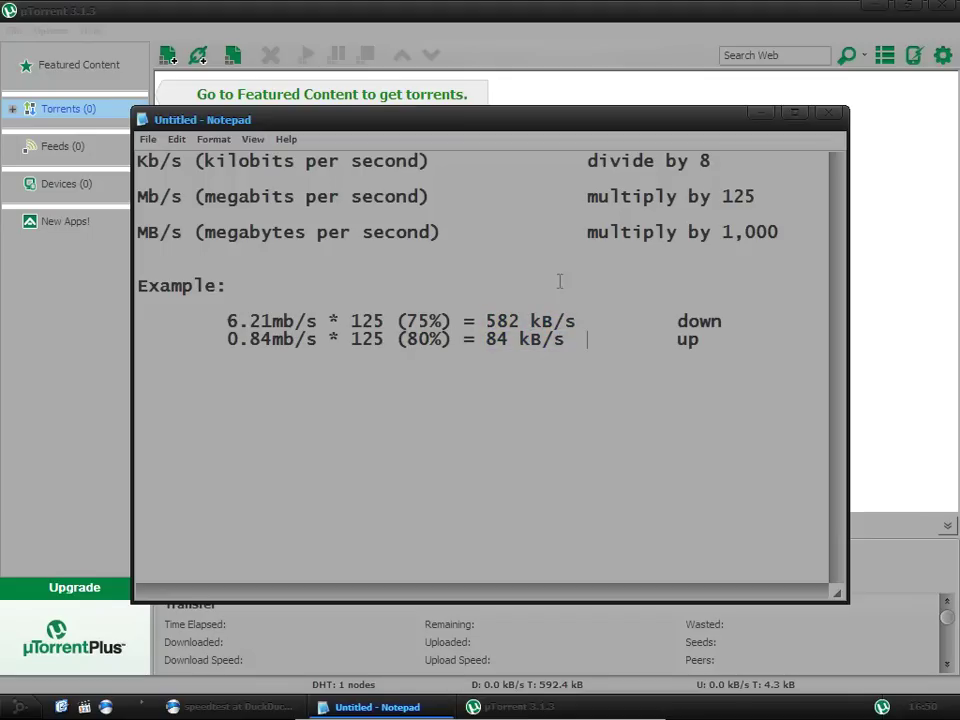
pyautogui.moveTo(487, 339); pyautogui.dragTo(509, 339)
pyautogui.rightClick(500, 342)
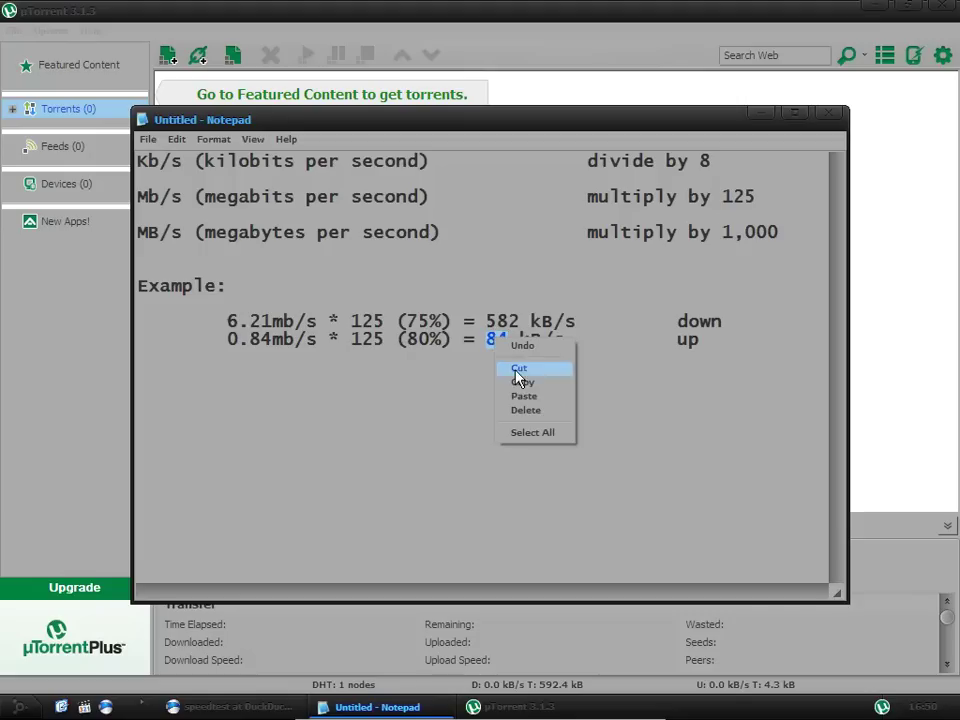
pyautogui.click(525, 382)
pyautogui.click(760, 113)
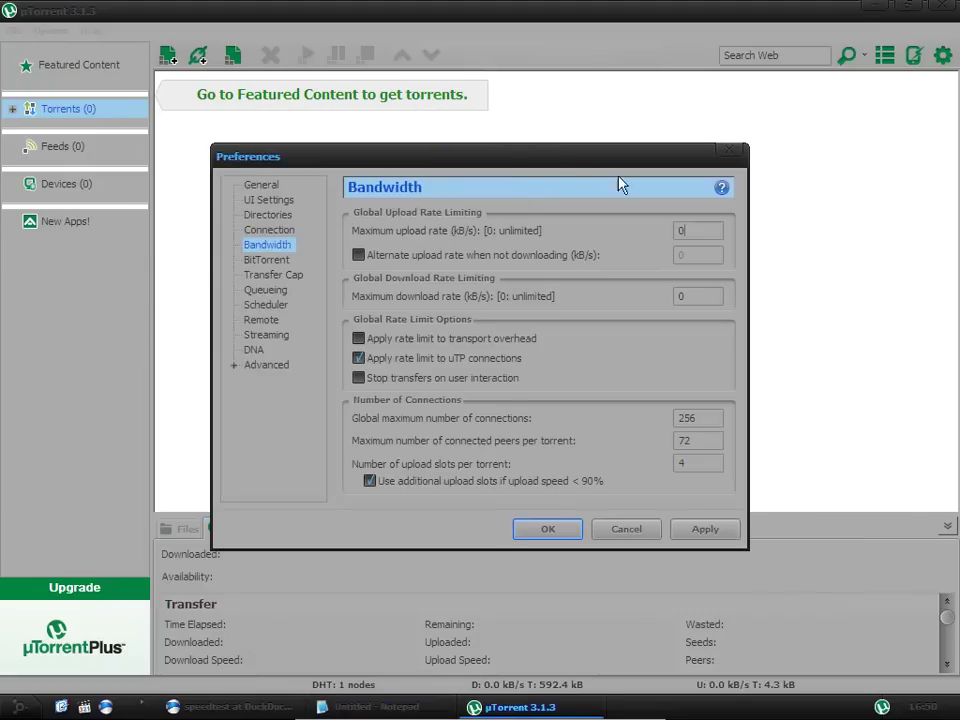
# - Paste 84 as the maximum upload rate and enable the alternate upload rate when not downloading
pyautogui.doubleClick(684, 231)
pyautogui.rightClick(690, 252)
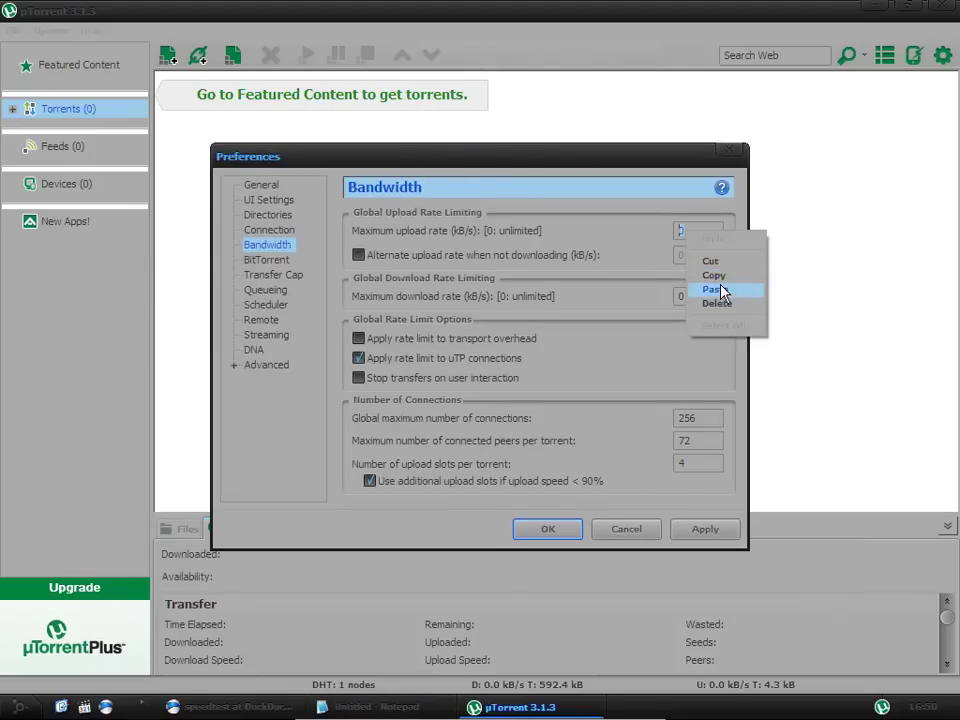
pyautogui.click(720, 292)
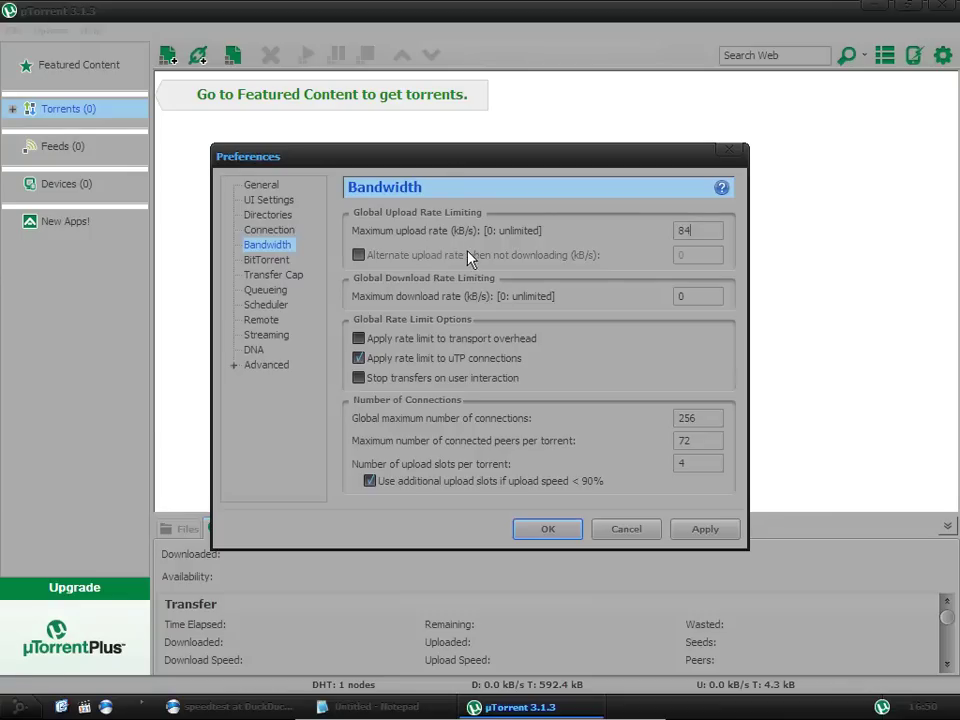
pyautogui.click(360, 256)
pyautogui.moveTo(698, 258); pyautogui.dragTo(645, 261)
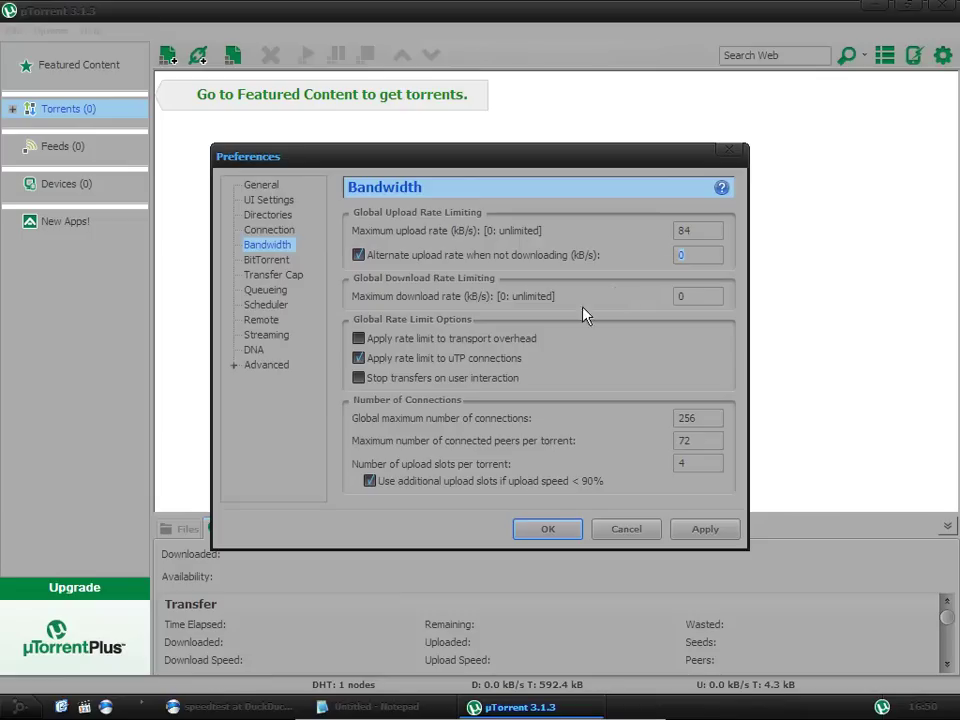
pyautogui.click(617, 339)
pyautogui.press('space')
# - Edit the connection limits: 4 upload slots per torrent and 25556 global maximum connections
pyautogui.doubleClick(699, 418)
pyautogui.click(705, 419)
pyautogui.doubleClick(681, 440)
pyautogui.click(681, 462)
pyautogui.write('4')
pyautogui.moveTo(677, 418); pyautogui.dragTo(711, 417)
pyautogui.click(690, 438)
pyautogui.doubleClick(690, 438)
pyautogui.doubleClick(702, 418)
pyautogui.write('255')
pyautogui.write('56')
pyautogui.moveTo(700, 230); pyautogui.dragTo(674, 234)
pyautogui.click(271, 275)
# - Keep BitTorrent outgoing encryption set to Enabled
pyautogui.click(270, 262)
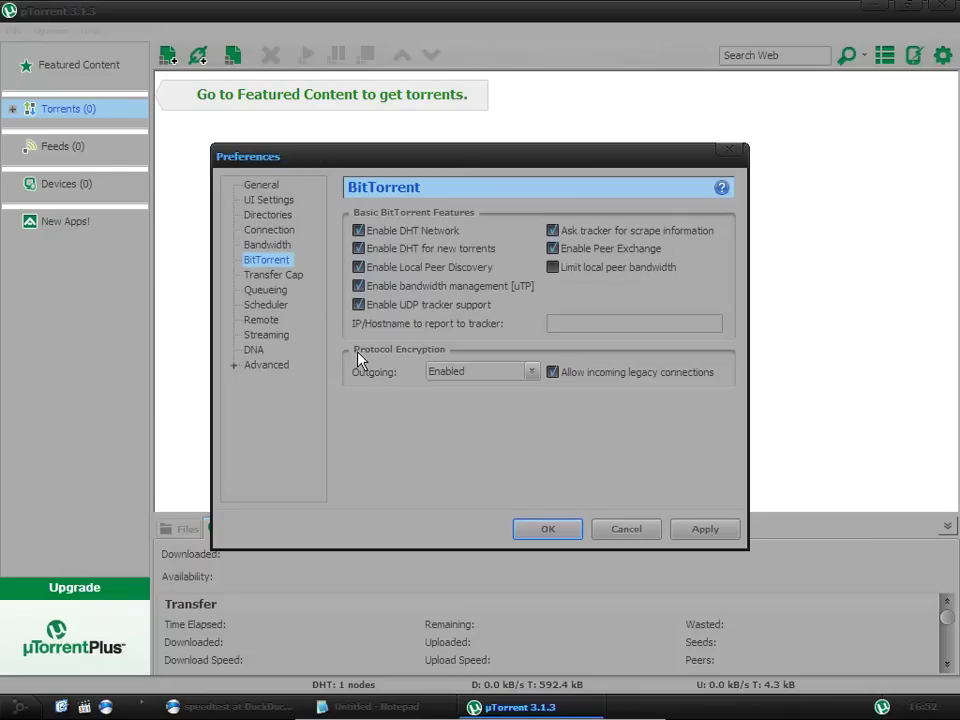
pyautogui.click(532, 372)
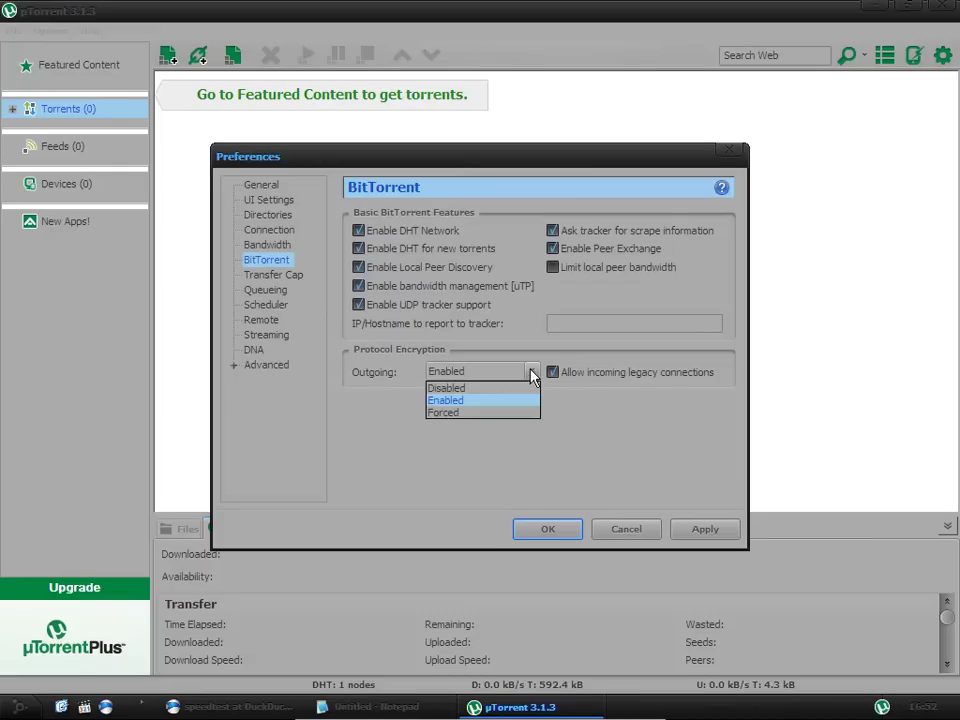
pyautogui.click(634, 453)
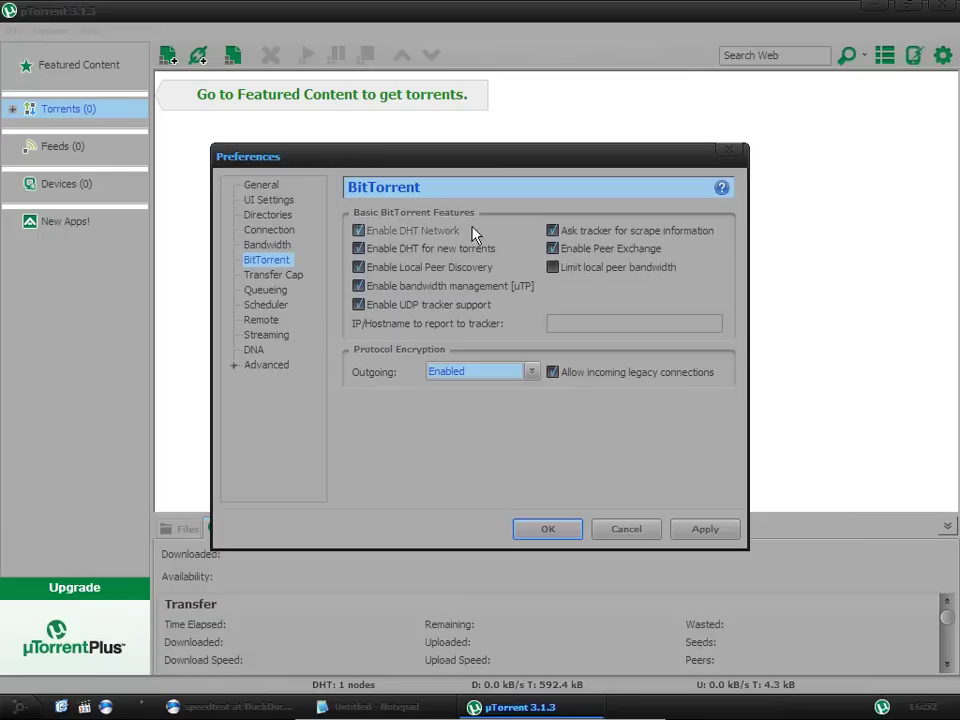
# - Confirm net.max_halfopen is 256 under Advanced and apply the preference changes
pyautogui.click(262, 366)
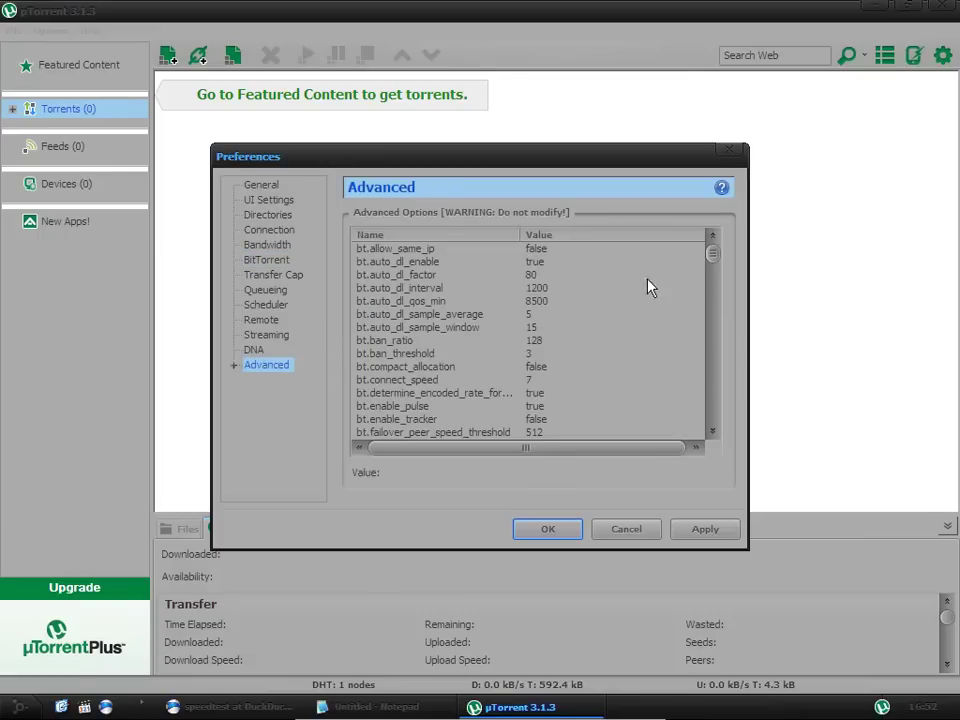
pyautogui.scroll(-20, 494, 337)
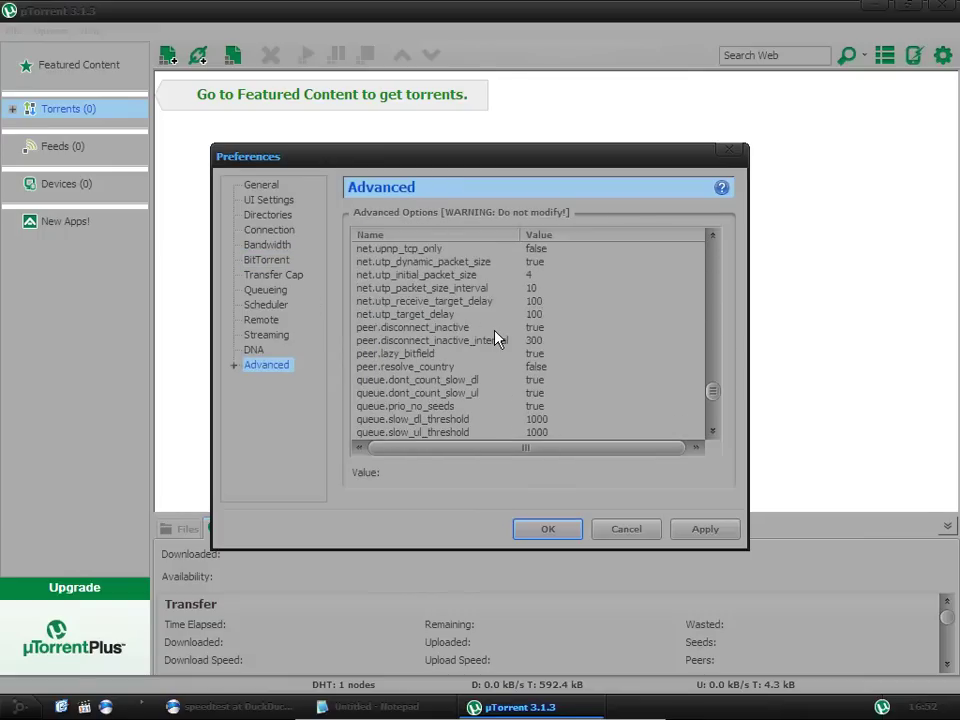
pyautogui.scroll(2, 494, 337)
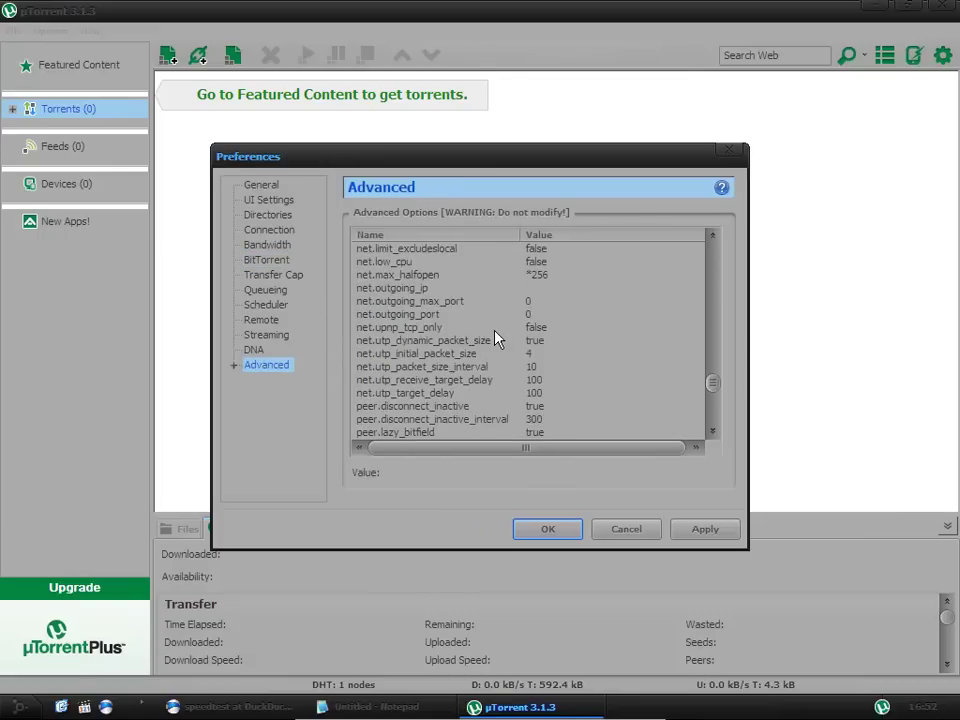
pyautogui.click(393, 278)
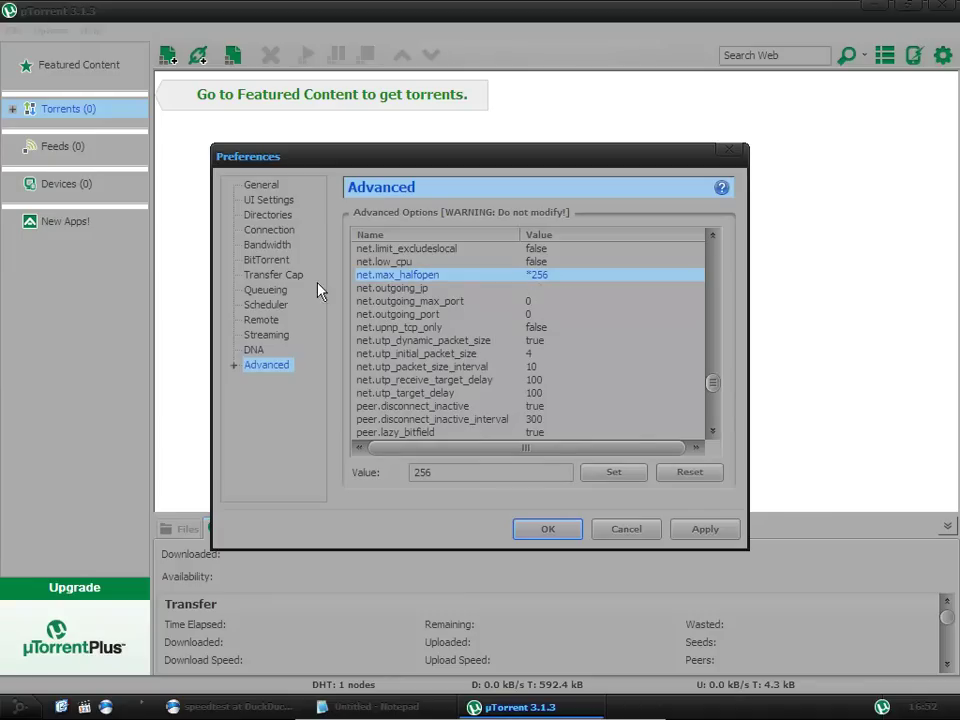
pyautogui.click(288, 246)
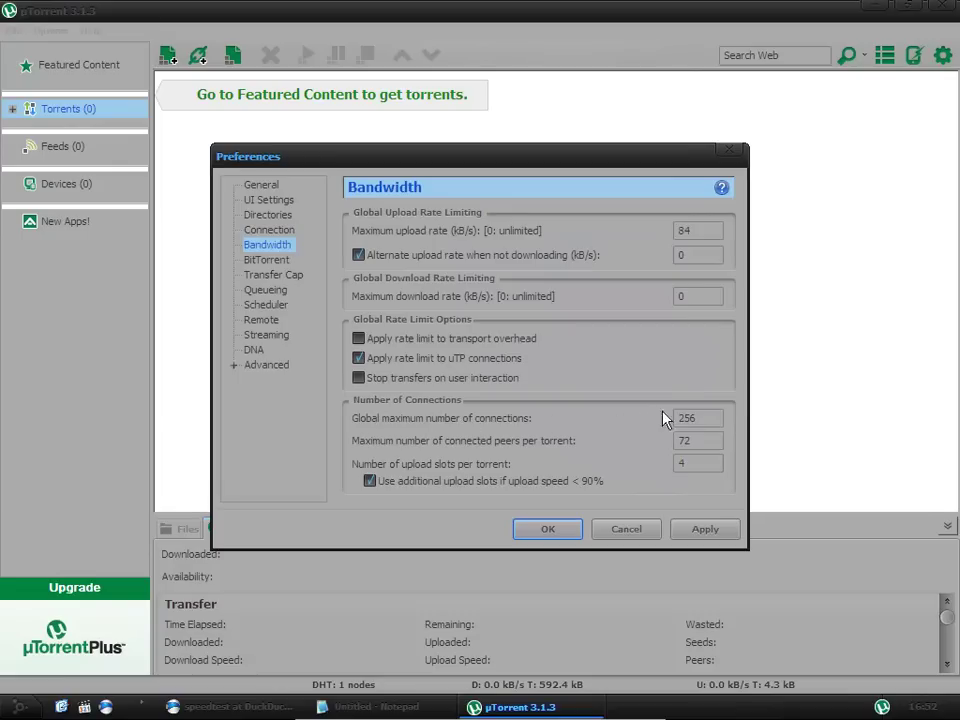
pyautogui.doubleClick(688, 418)
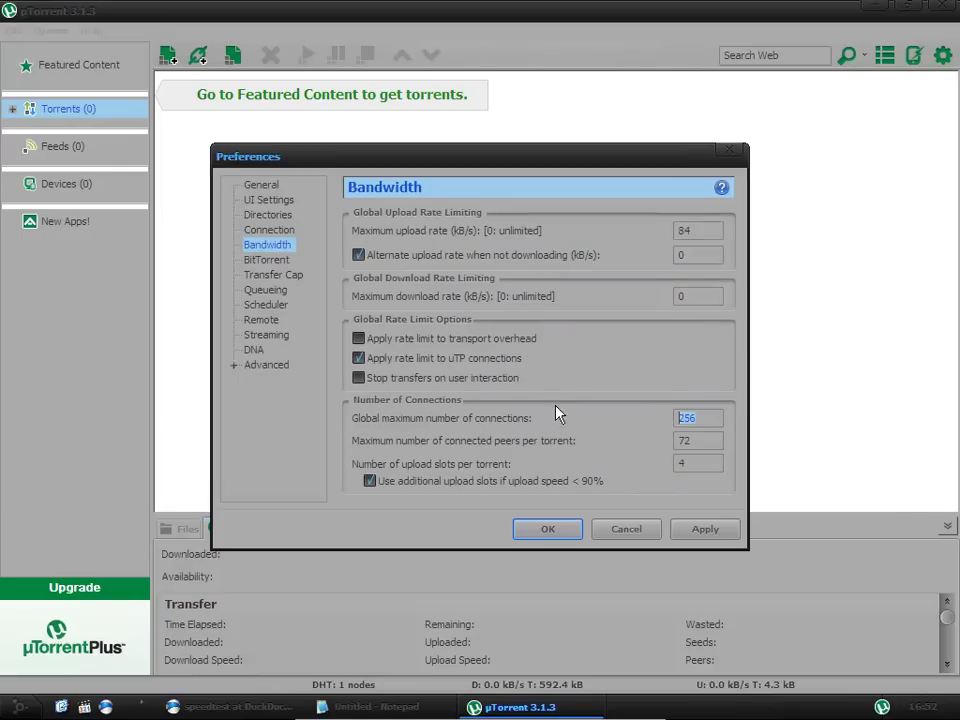
pyautogui.click(262, 366)
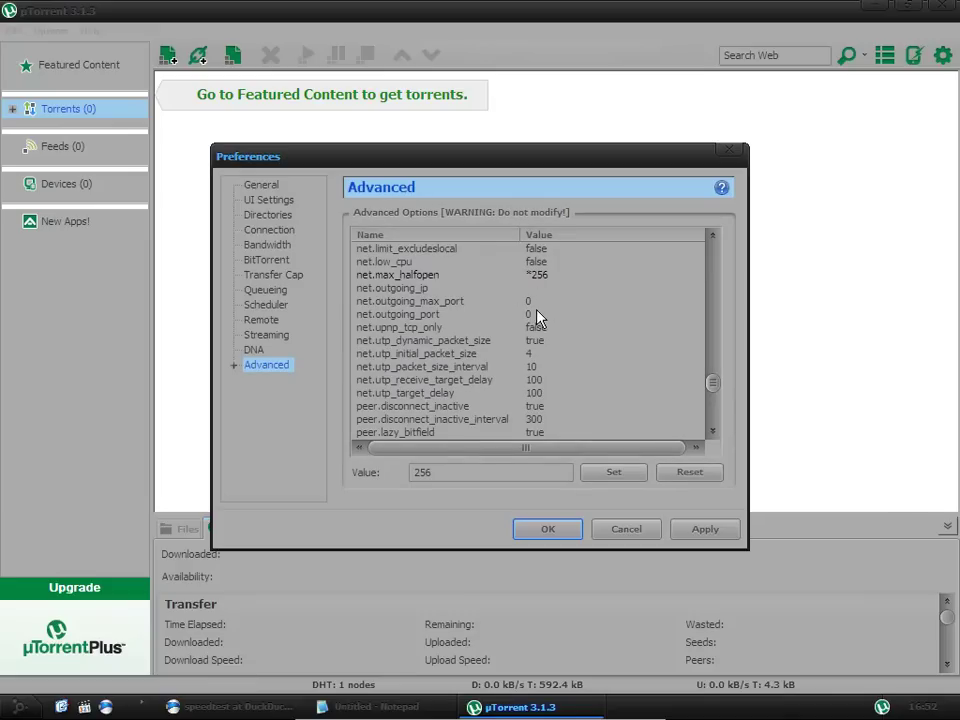
pyautogui.click(688, 531)
# - Close Preferences with OK, then reopen them at the UI Settings page
pyautogui.click(548, 533)
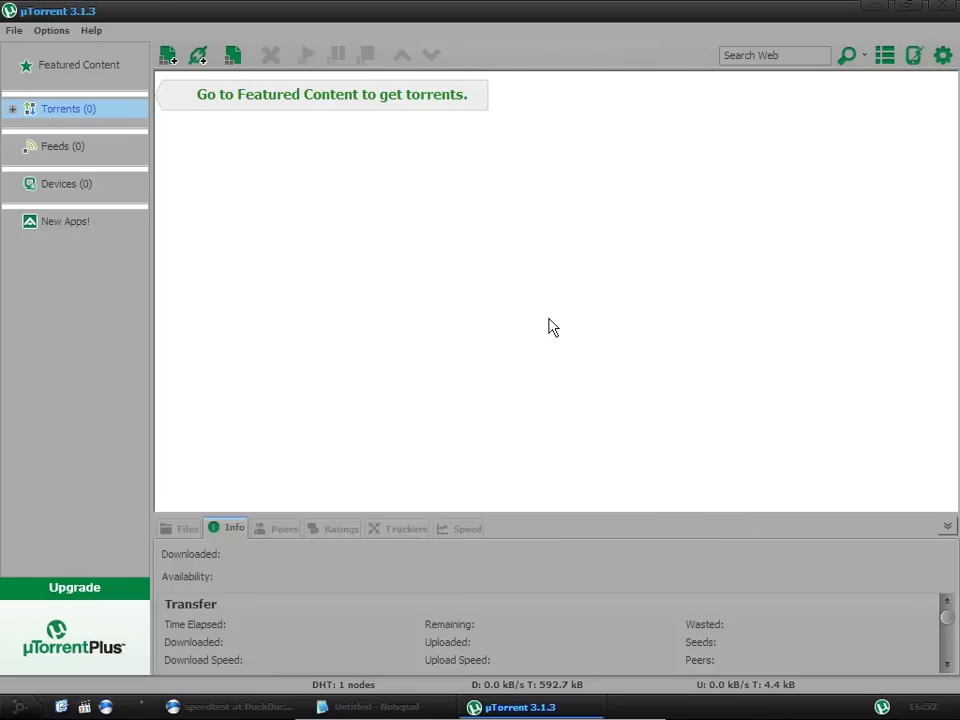
pyautogui.click(51, 30)
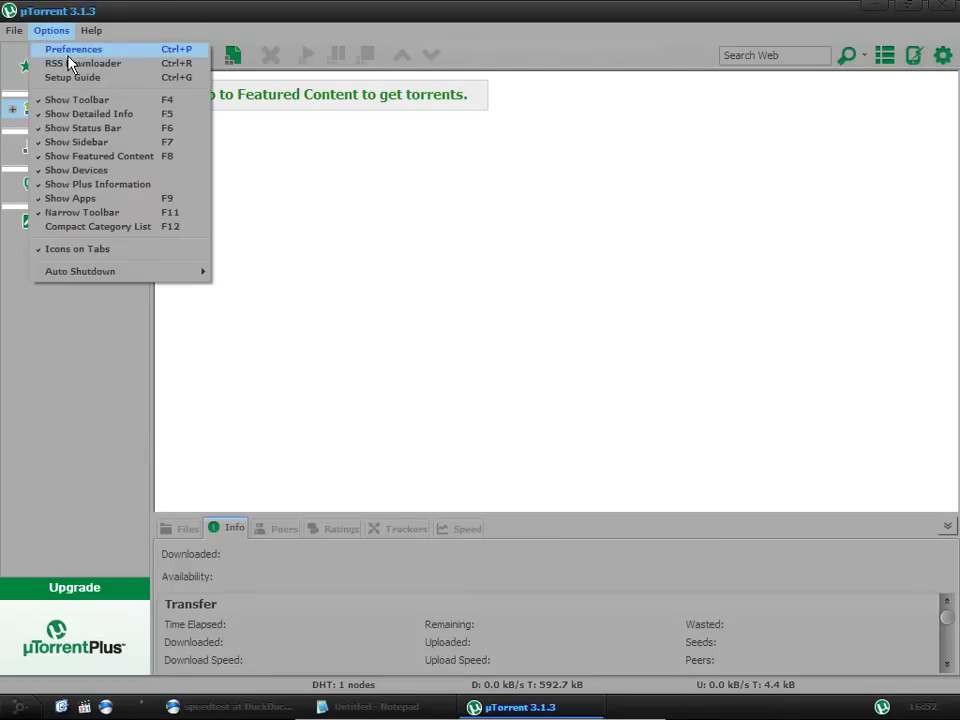
pyautogui.click(70, 47)
pyautogui.click(279, 214)
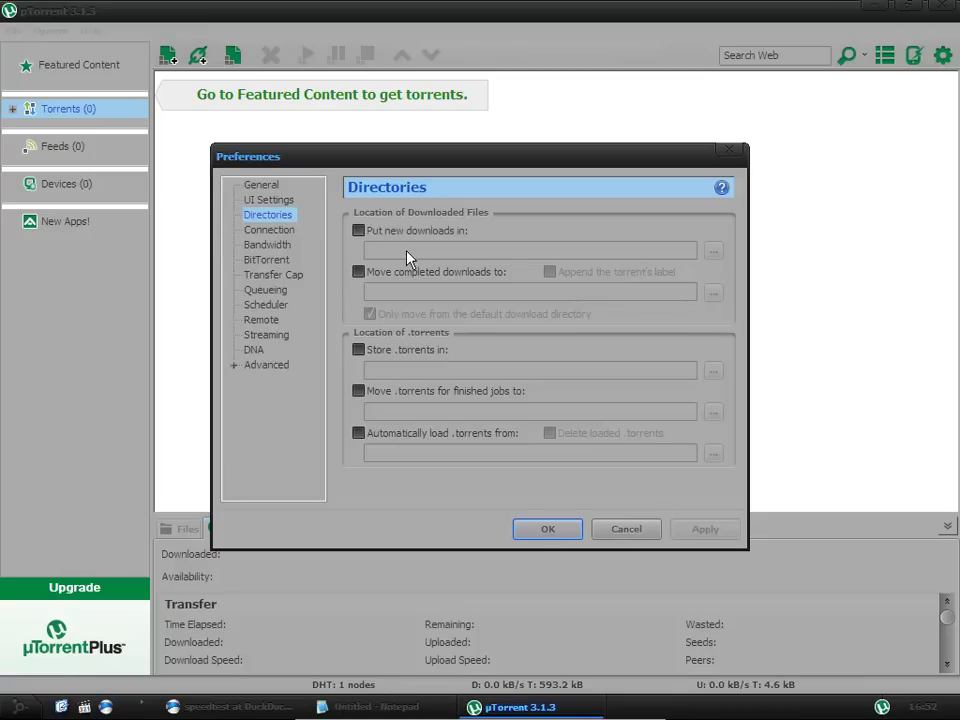
pyautogui.click(269, 231)
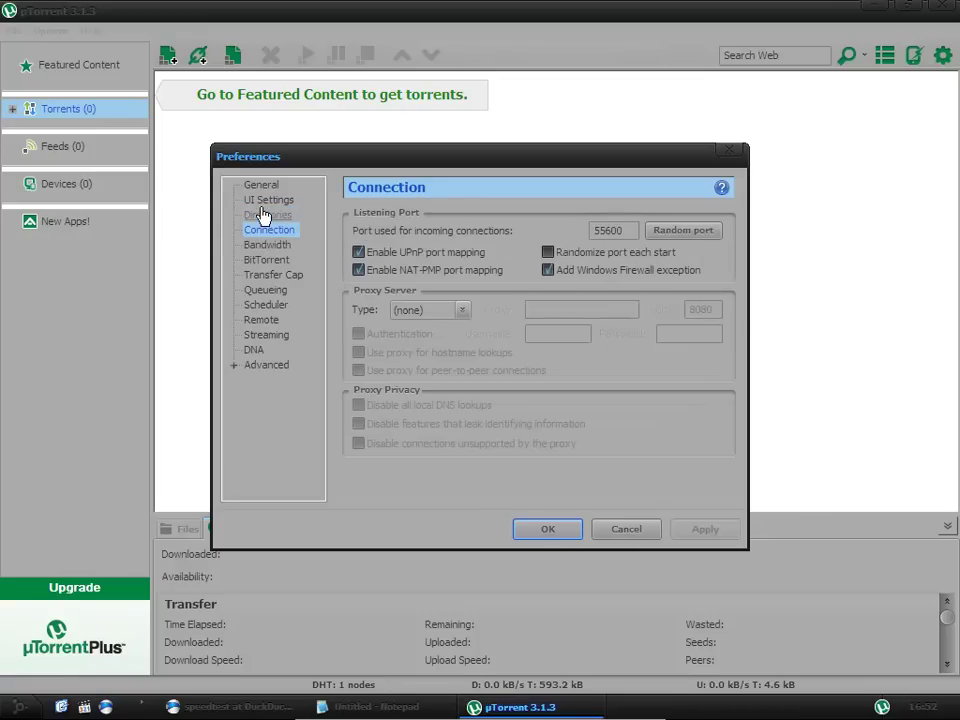
pyautogui.click(266, 214)
pyautogui.click(267, 200)
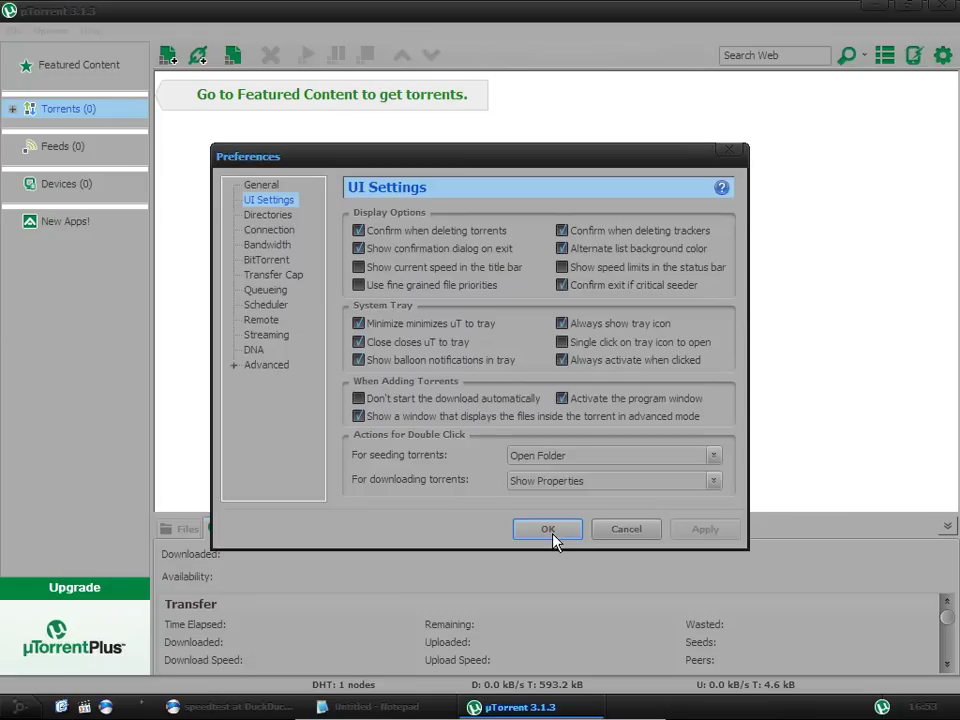
# - Leave Enable Transfer Cap unticked after trying it, and go to the Queueing page
pyautogui.click(267, 245)
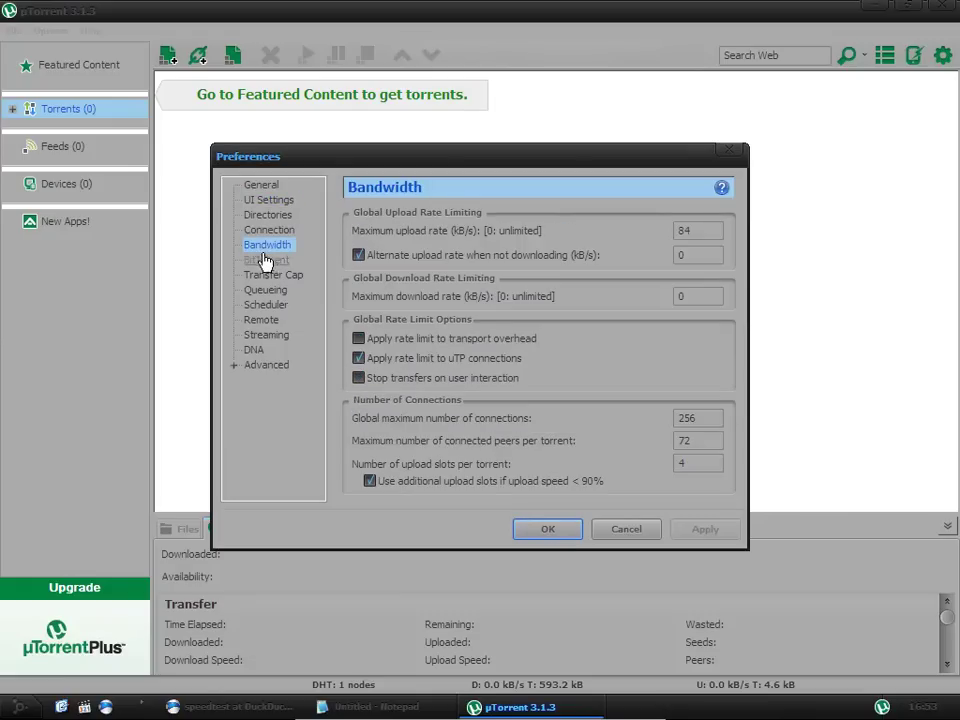
pyautogui.click(265, 262)
pyautogui.click(270, 276)
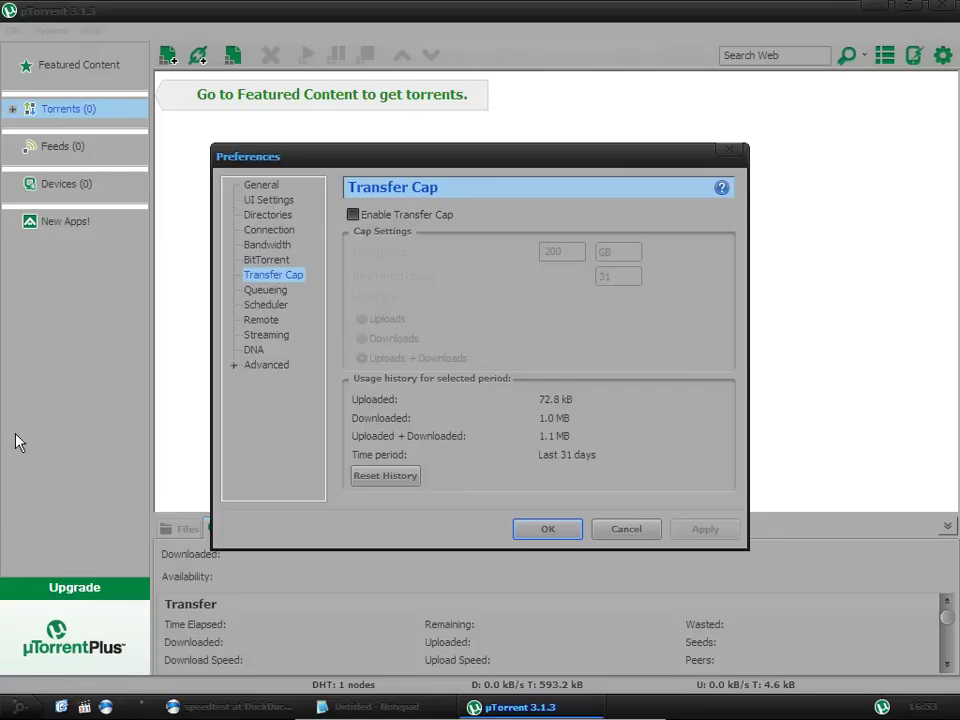
pyautogui.click(356, 220)
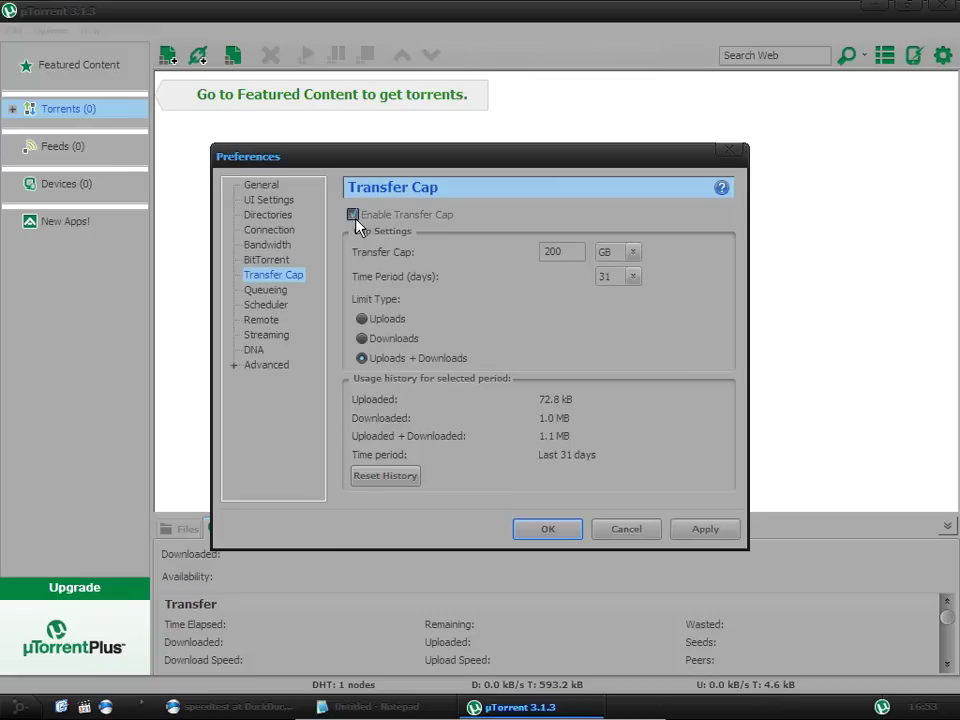
pyautogui.click(355, 217)
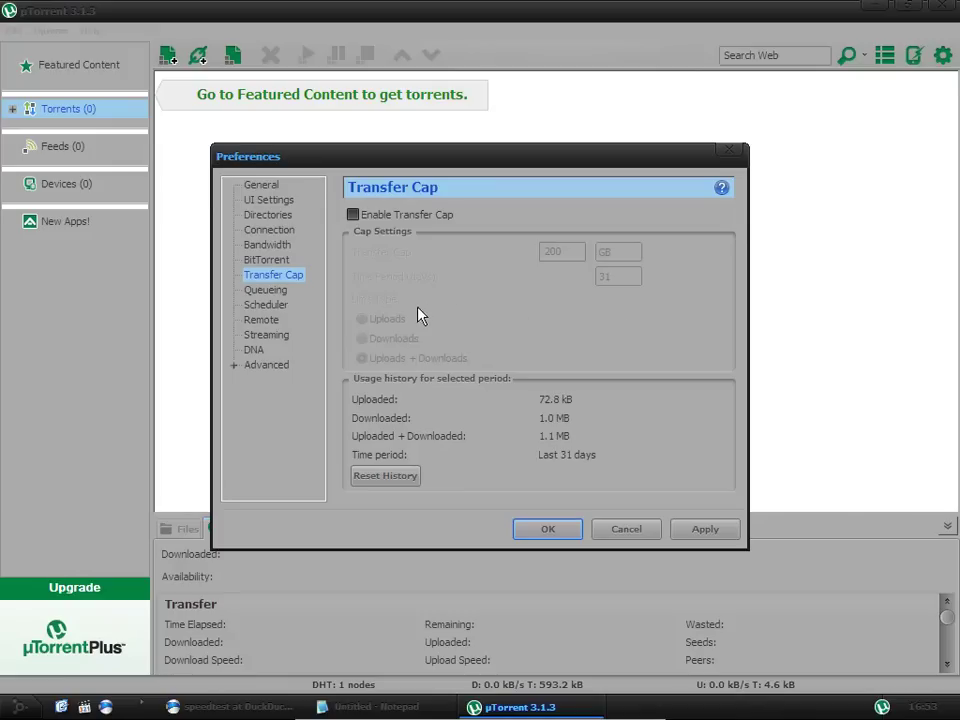
pyautogui.click(266, 290)
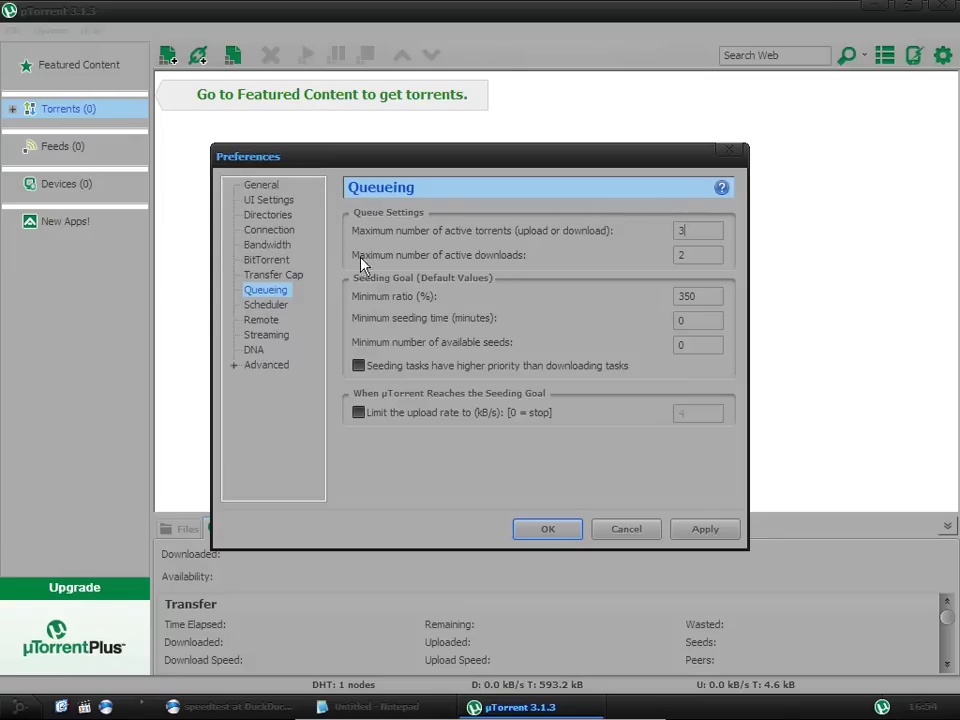
# - Enter 2 as maximum active downloads, keeping maximum active torrents at 3
pyautogui.click(680, 251)
pyautogui.write('2')
pyautogui.doubleClick(690, 233)
pyautogui.doubleClick(680, 256)
pyautogui.click(682, 231)
# - Check the minimum seeding ratio value, leaving it at 350%
pyautogui.doubleClick(692, 297)
pyautogui.click(697, 296)
pyautogui.moveTo(700, 295); pyautogui.dragTo(656, 300)
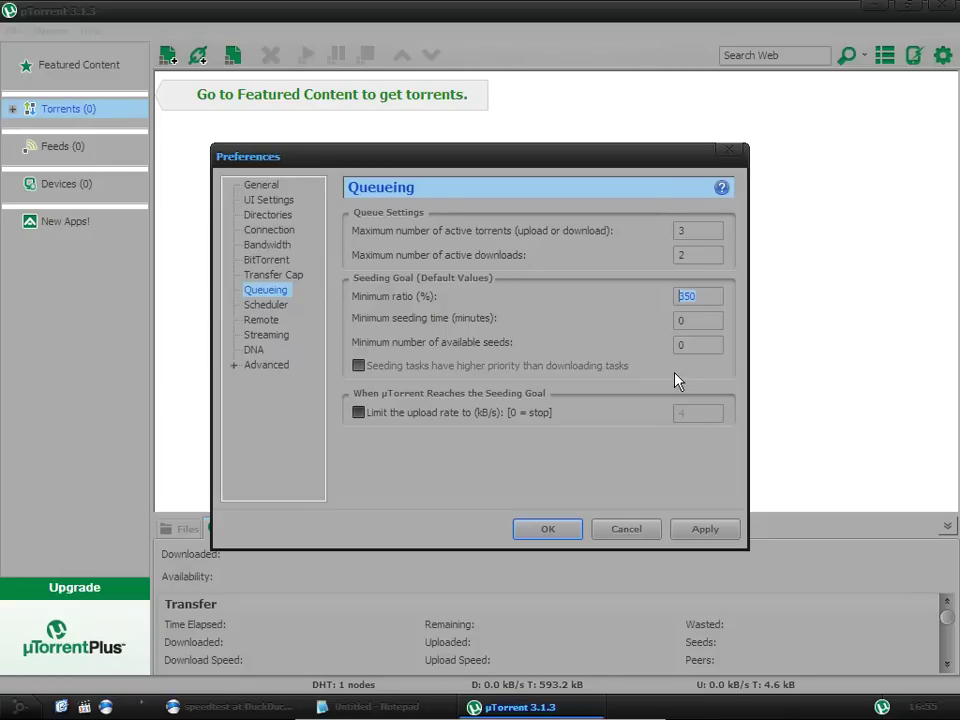
# - Apply and save the queueing settings, close Preferences, and exit the VM's full-screen mode
pyautogui.click(700, 530)
pyautogui.click(547, 530)
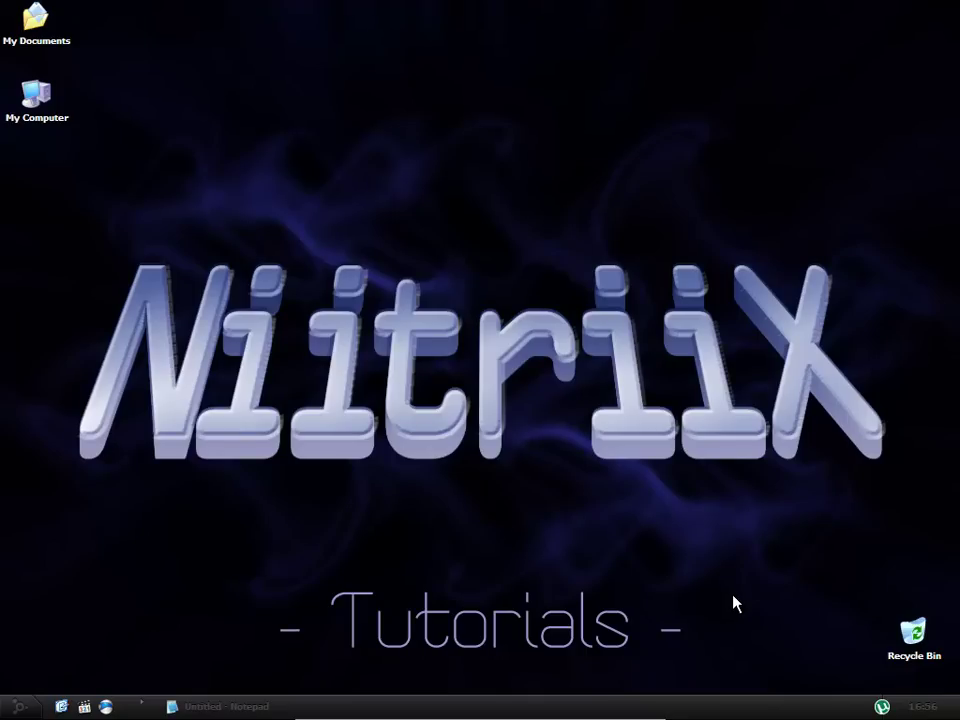
pyautogui.click(531, 703)
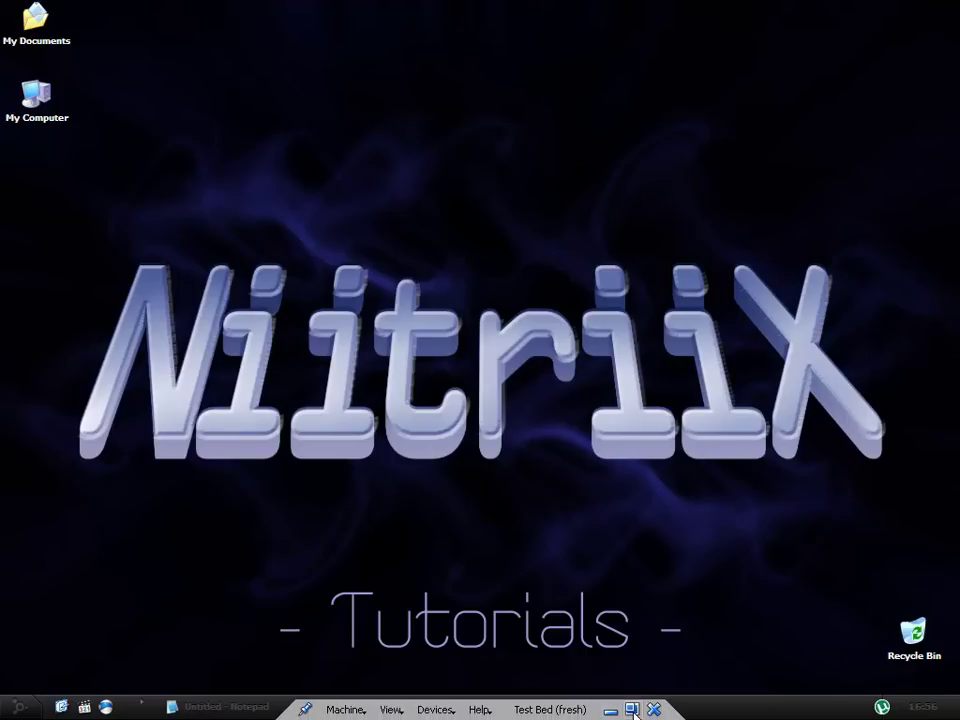